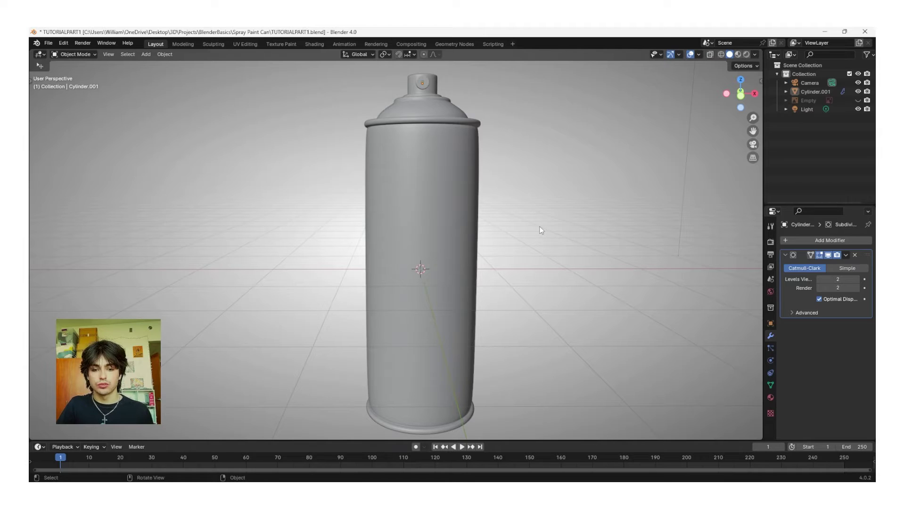
Step: Switch the viewport to Material Preview shading and open the spray can in Edit Mode
{"action": "key", "text": "z"}
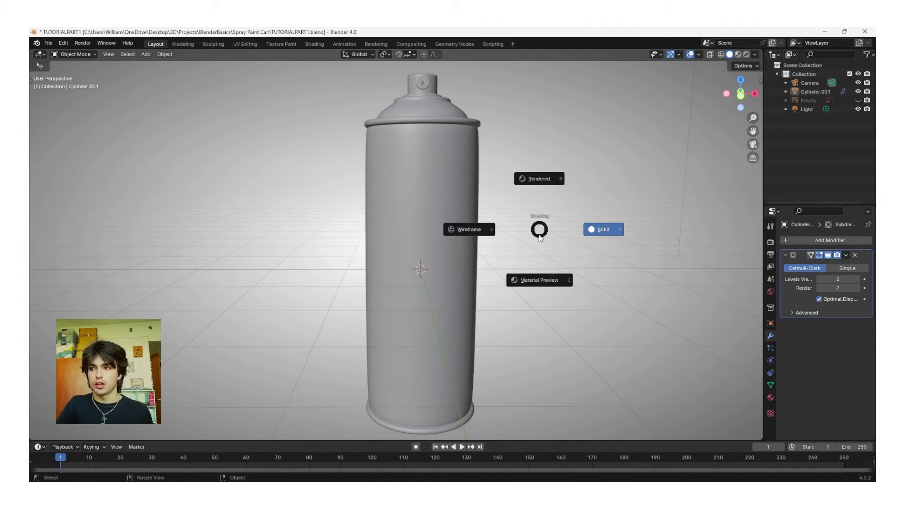
{"action": "left_click", "coordinate": [537, 283]}
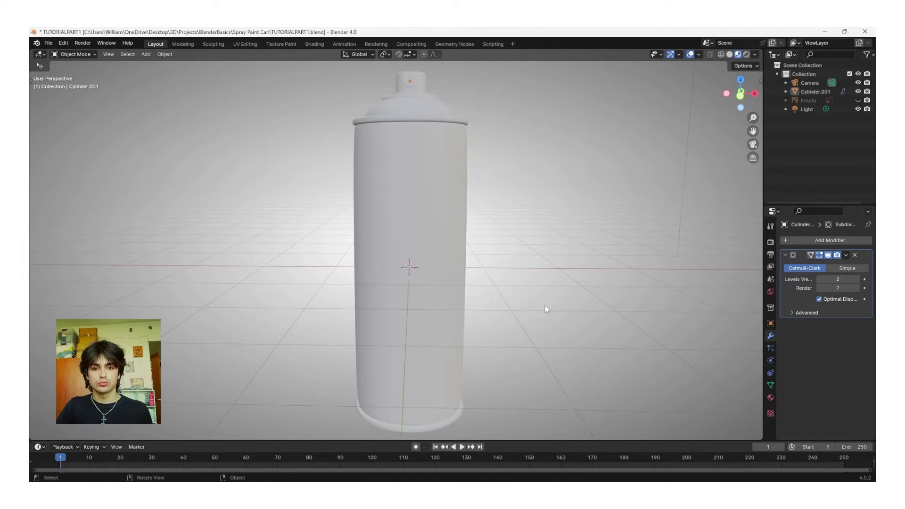
{"action": "left_click", "coordinate": [420, 231]}
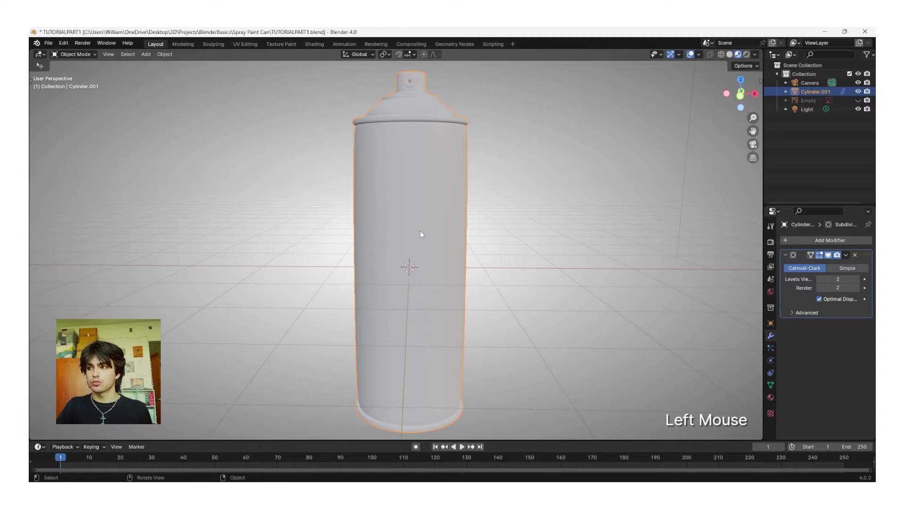
{"action": "right_click", "coordinate": [420, 231]}
{"action": "mouse_move", "coordinate": [420, 230]}
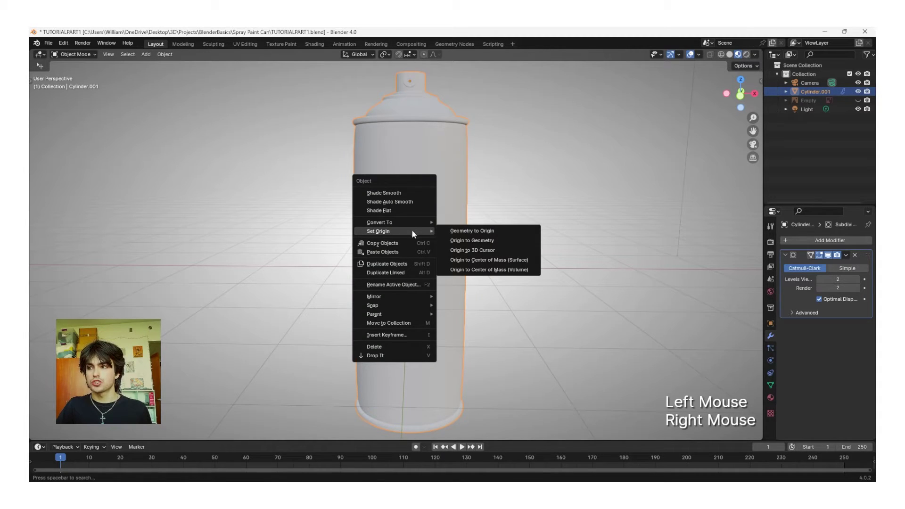
{"action": "left_click", "coordinate": [462, 250]}
{"action": "left_click", "coordinate": [468, 287]}
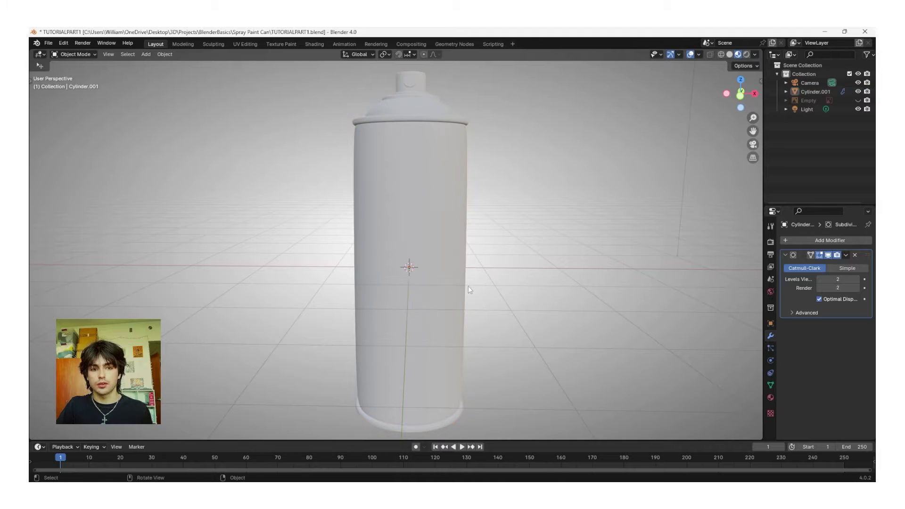
{"action": "left_click", "coordinate": [438, 205]}
{"action": "key", "text": "Tab"}
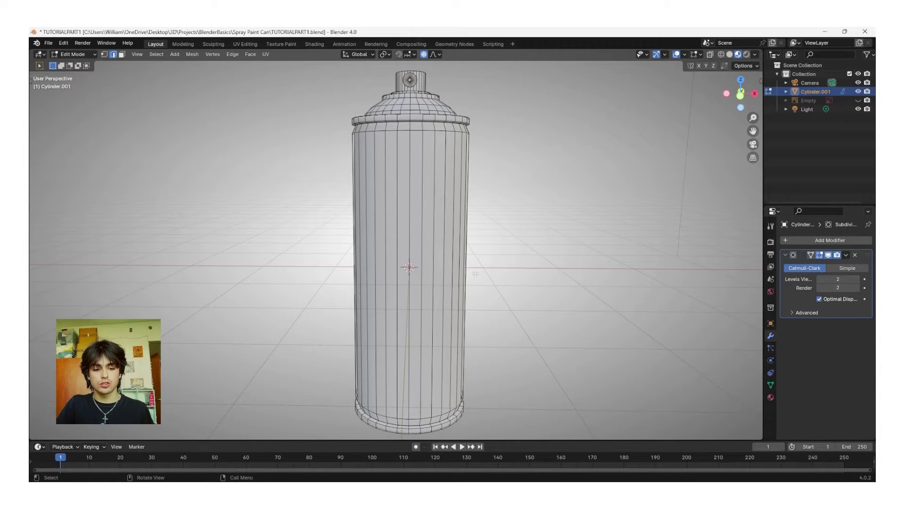
Step: Rename the can's material to 'Metal Rim', darken its base colour to 0.587 value, and set Metallic 0.900
{"action": "key", "text": "a"}
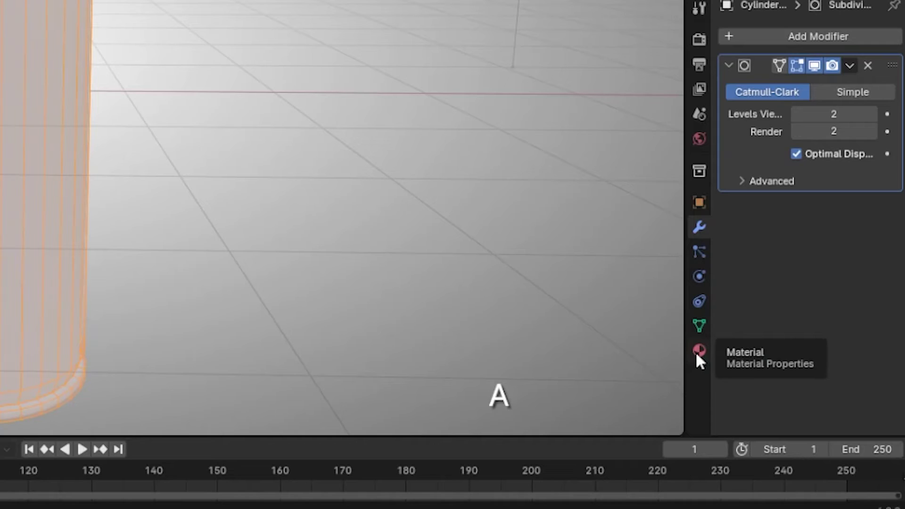
{"action": "left_click", "coordinate": [697, 353]}
{"action": "double_click", "coordinate": [776, 40]}
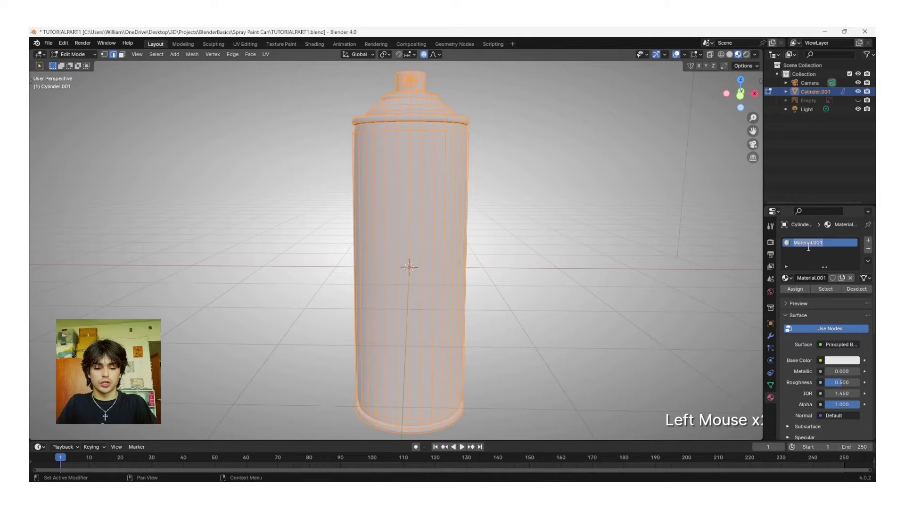
{"action": "type", "text": "Metal Rim"}
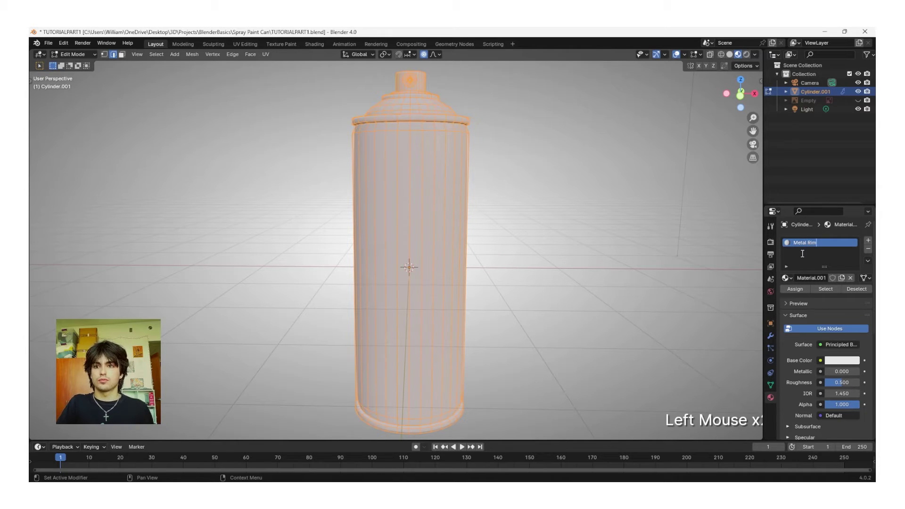
{"action": "left_click", "coordinate": [837, 362]}
{"action": "left_click_drag", "start_coordinate": [852, 245], "coordinate": [852, 239]}
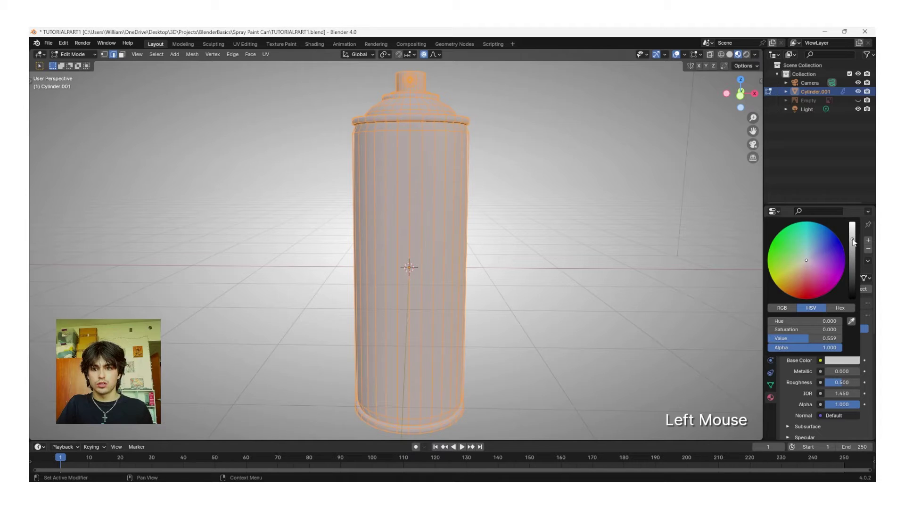
{"action": "mouse_move", "coordinate": [834, 372]}
{"action": "left_mouse_down"}
{"action": "mouse_move", "coordinate": [864, 373]}
{"action": "mouse_move", "coordinate": [837, 383]}
{"action": "left_mouse_up"}
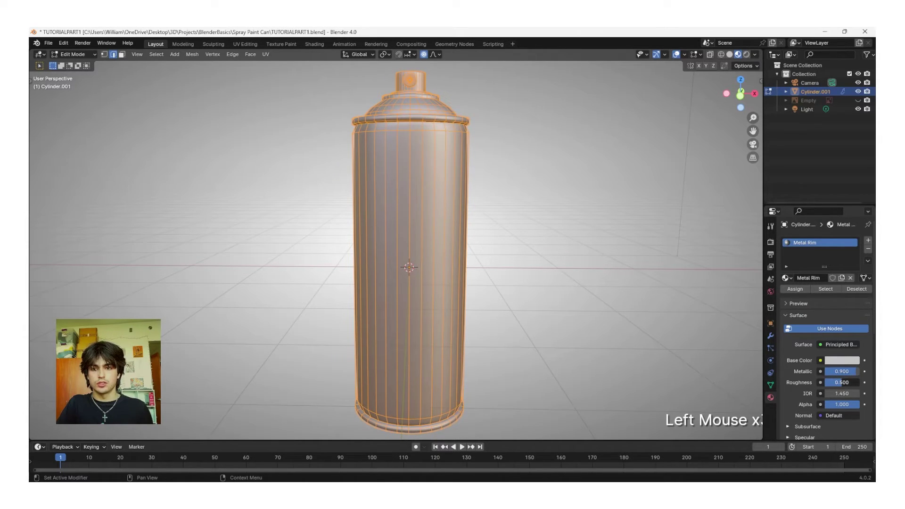
Step: Preview the metal look in Object Mode, then reselect the can and return to Edit Mode
{"action": "key", "text": "Tab"}
{"action": "key", "text": "a"}
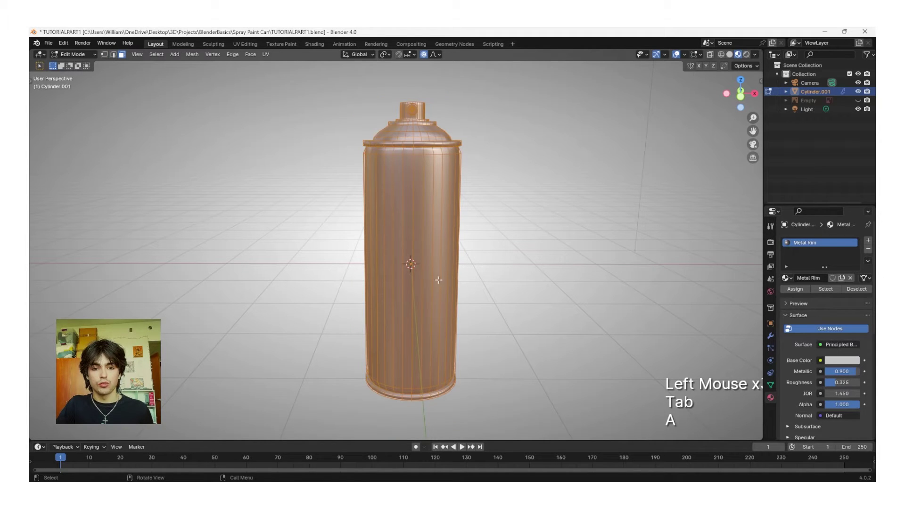
{"action": "key", "text": "Tab"}
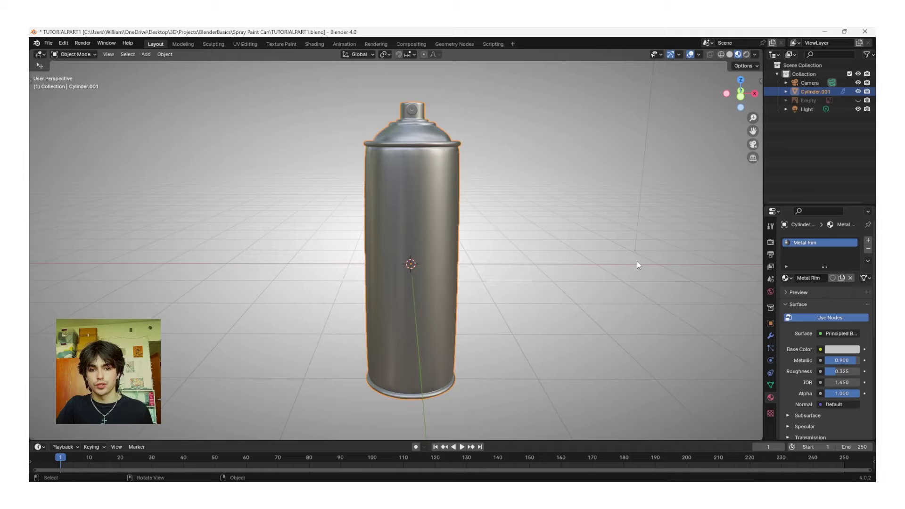
{"action": "left_click", "coordinate": [573, 262]}
{"action": "key", "text": "Tab"}
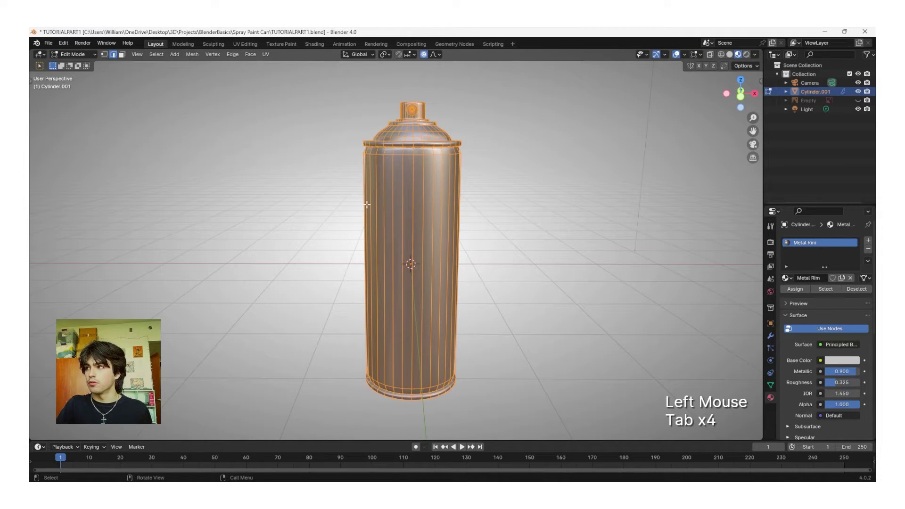
Step: In face select, pick the nozzle's top face and grow the selection three times down the can body
{"action": "left_click", "coordinate": [122, 54]}
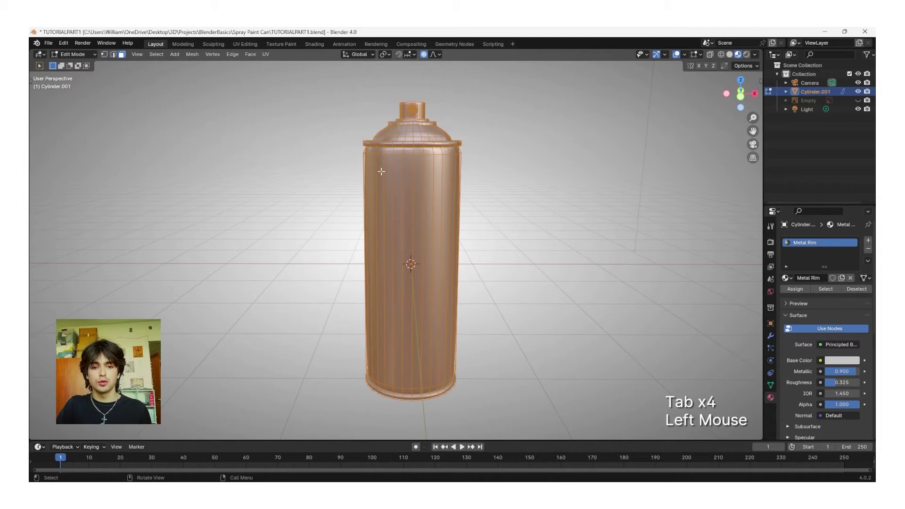
{"action": "left_click", "coordinate": [523, 214]}
{"action": "middle_click_drag", "start_coordinate": [523, 215], "coordinate": [408, 184]}
{"action": "scroll", "coordinate": [432, 203], "scroll_direction": "up", "scroll_amount": 2}
{"action": "scroll", "coordinate": [432, 204], "scroll_direction": "up", "scroll_amount": 1}
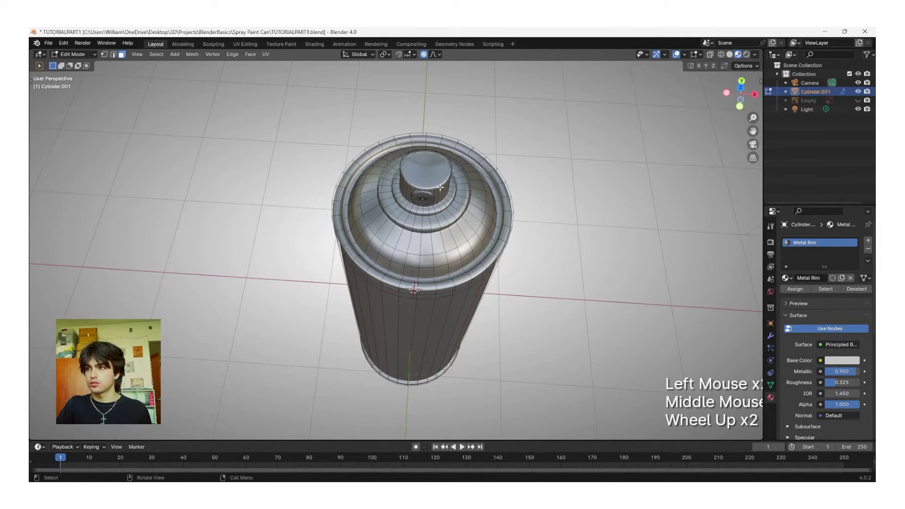
{"action": "left_click", "coordinate": [429, 167]}
{"action": "middle_click_drag", "start_coordinate": [511, 220], "coordinate": [530, 264]}
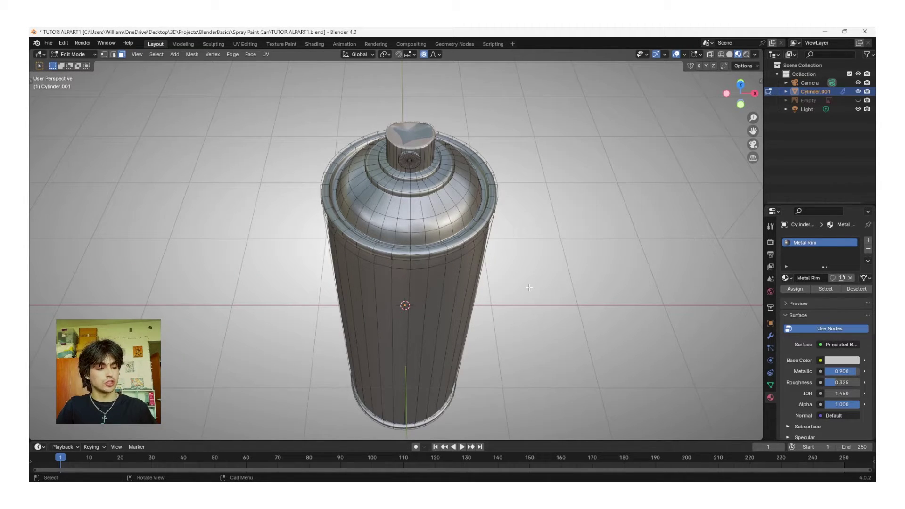
{"action": "key", "text": "ctrl+KP_Add"}
{"action": "key", "text": "ctrl+KP_Add"}
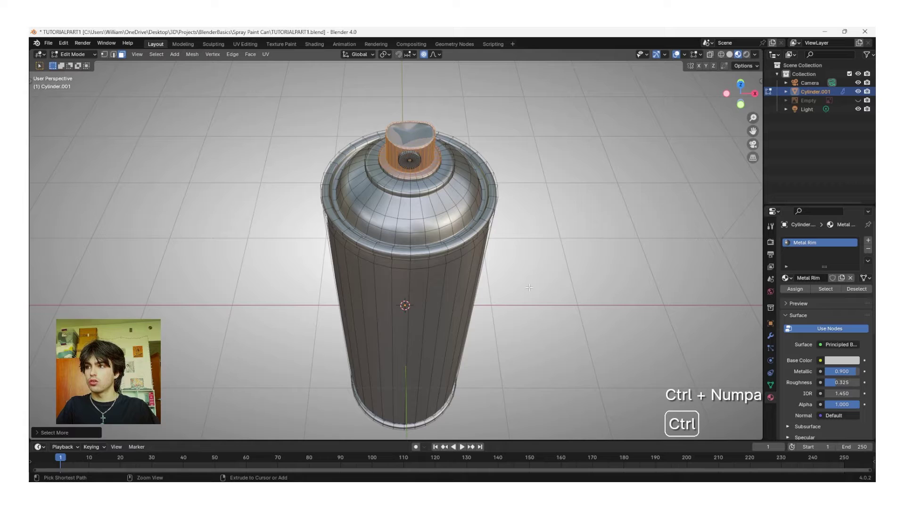
{"action": "key", "text": "ctrl+KP_Add"}
{"action": "key", "text": "ctrl+KP_Add"}
{"action": "key", "text": "ctrl+KP_Add"}
{"action": "key", "text": "ctrl+KP_Add"}
{"action": "key", "text": "ctrl+KP_Add"}
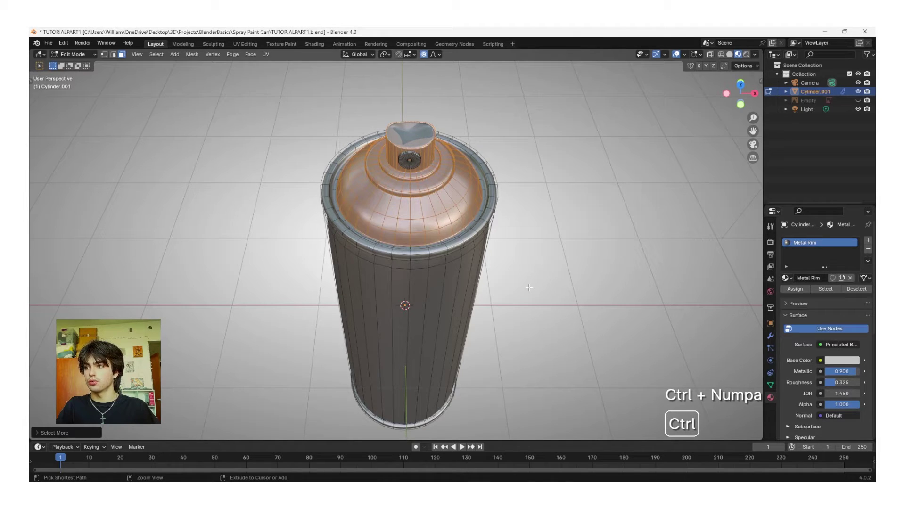
{"action": "key", "text": "ctrl+KP_Add"}
{"action": "key", "text": "ctrl+KP_Add"}
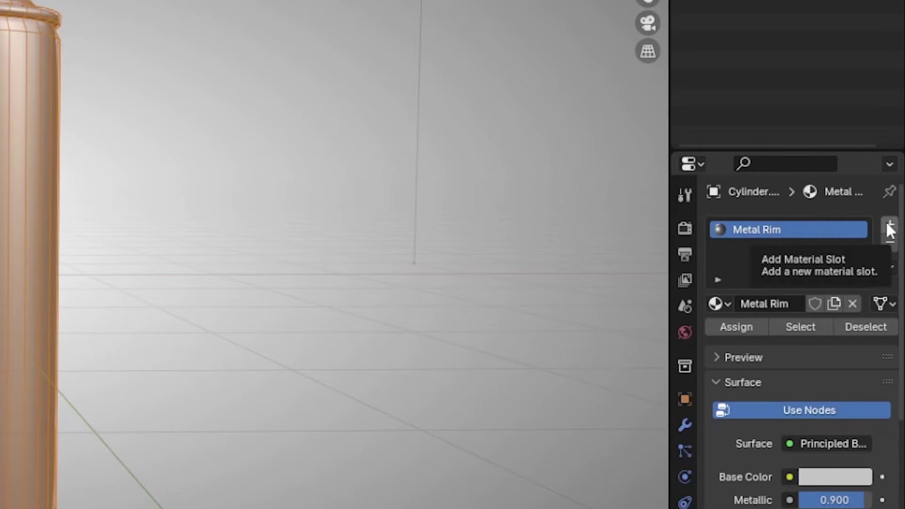
Step: Add a second material slot with a new material named 'Paper' and assign it to the selected faces
{"action": "left_click", "coordinate": [869, 242]}
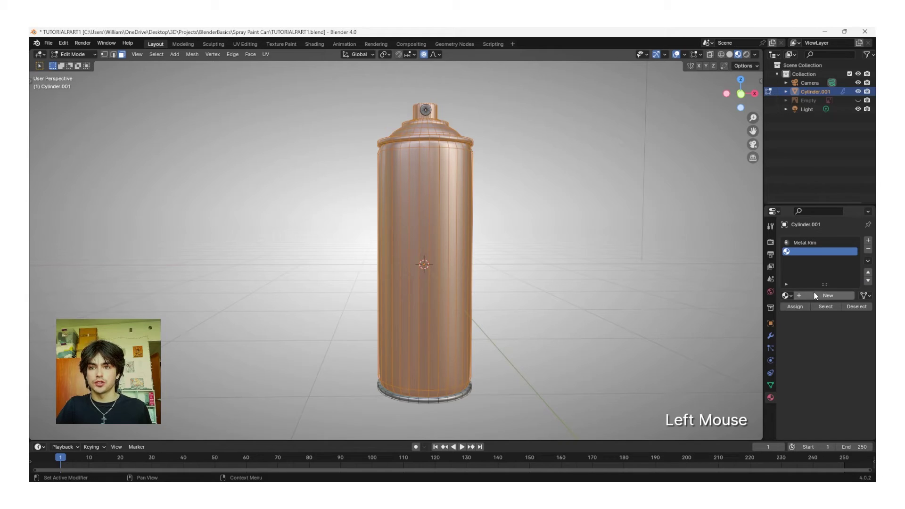
{"action": "left_click", "coordinate": [806, 341]}
{"action": "double_click", "coordinate": [811, 252]}
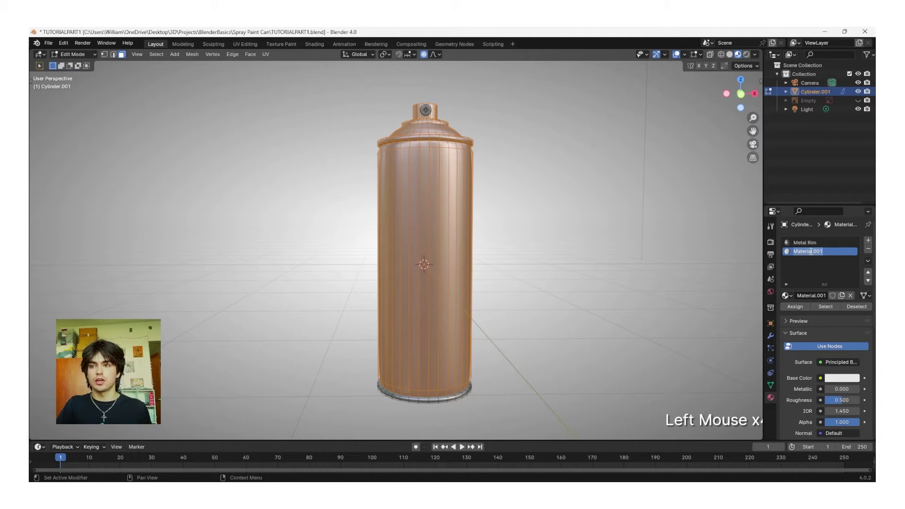
{"action": "type", "text": "Paper"}
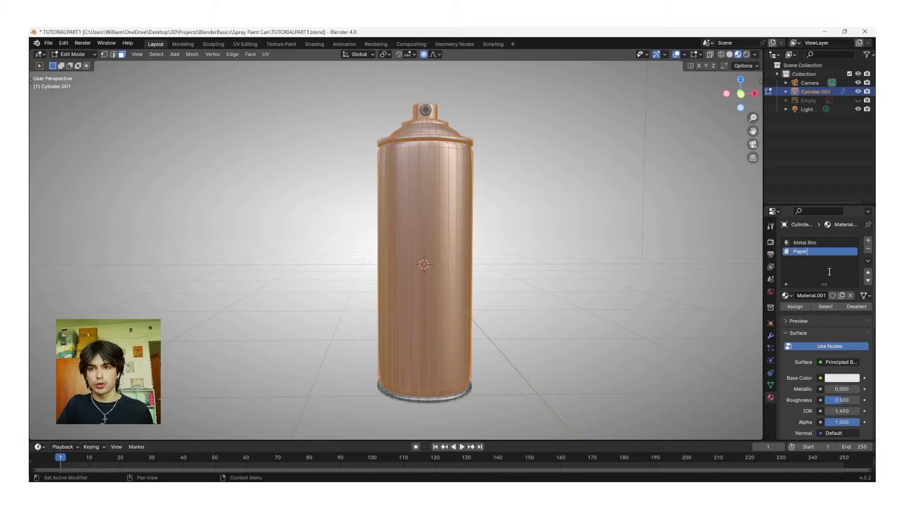
{"action": "left_click", "coordinate": [796, 307]}
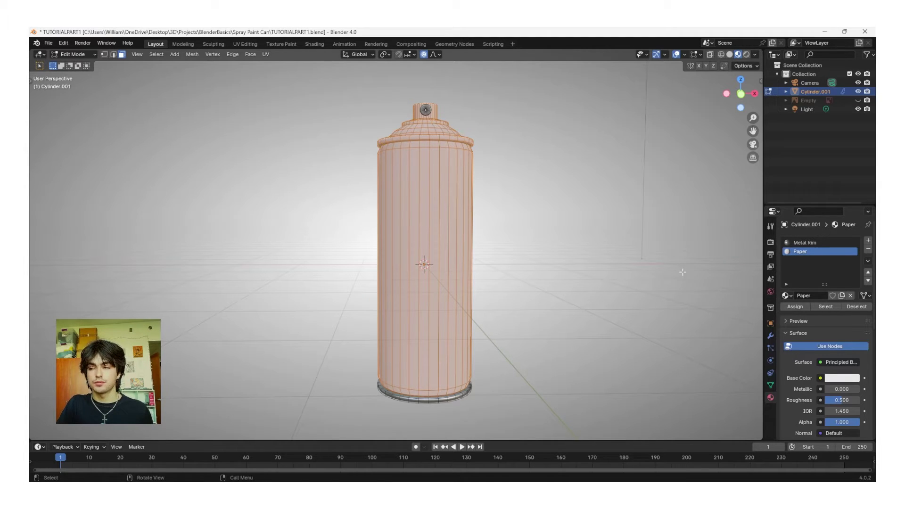
Step: Shrink the selection back to the cap, frame it, and assign Metal Rim to those faces
{"action": "middle_click_drag", "start_coordinate": [683, 272], "coordinate": [478, 283]}
{"action": "key", "text": "ctrl"}
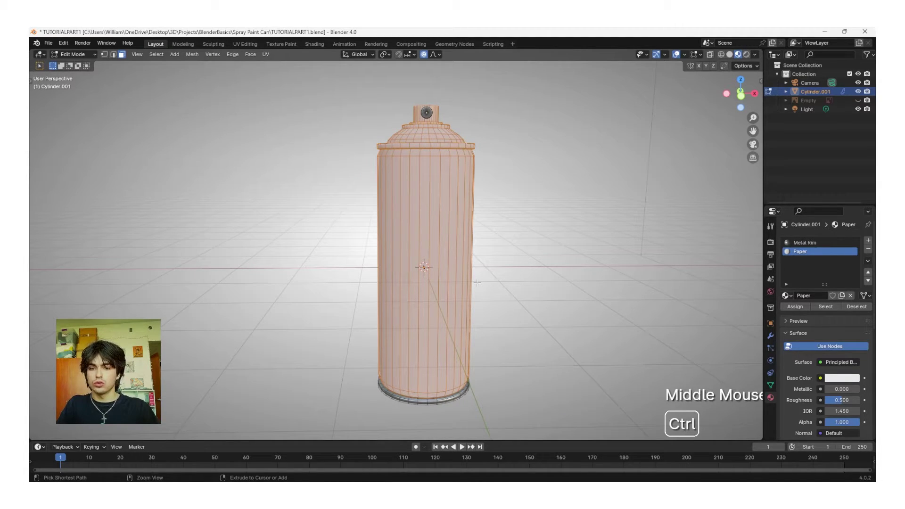
{"action": "key", "text": "ctrl+KP_Subtract"}
{"action": "key", "text": "ctrl+KP_Subtract"}
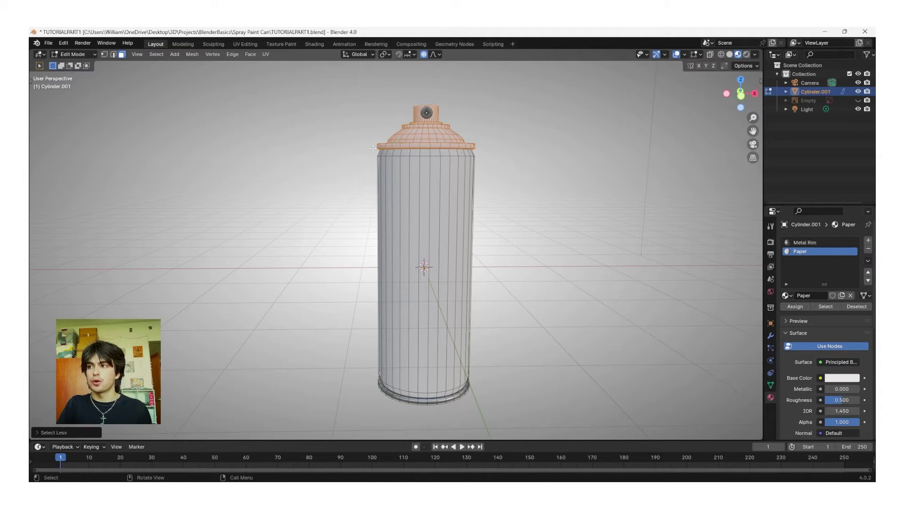
{"action": "key", "text": "KP_Decimal"}
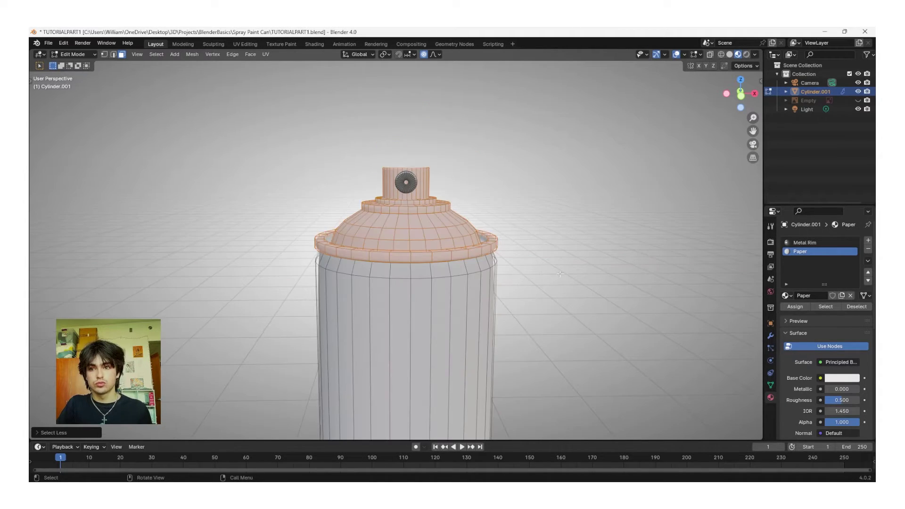
{"action": "left_click", "coordinate": [823, 242]}
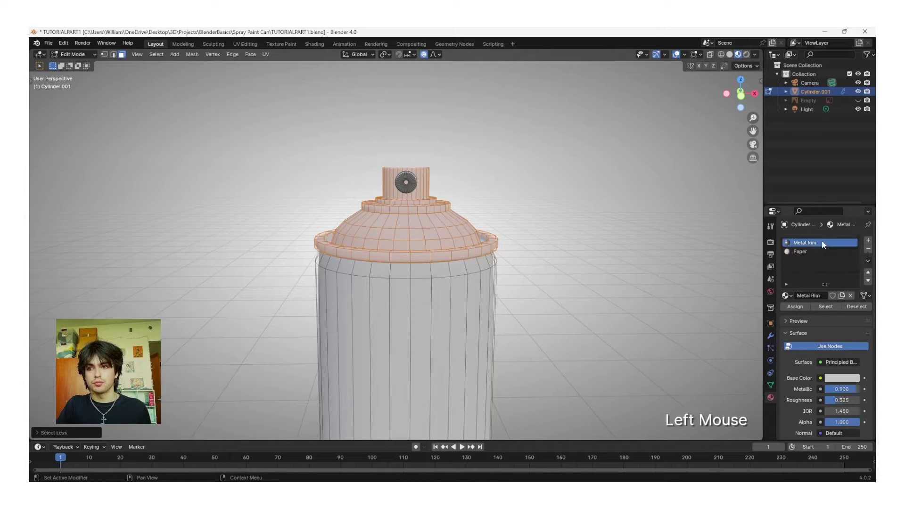
{"action": "left_click", "coordinate": [796, 307]}
Step: Shrink the selection to exclude the outer rim ring, leaving the dome and nozzle selected, and zoom onto the cap
{"action": "scroll", "coordinate": [522, 280], "scroll_direction": "up", "scroll_amount": 2}
{"action": "middle_click_drag", "start_coordinate": [522, 280], "coordinate": [518, 273], "text": "shift"}
{"action": "middle_click_drag", "start_coordinate": [519, 274], "coordinate": [520, 277]}
{"action": "middle_click_drag", "start_coordinate": [520, 277], "coordinate": [522, 281], "text": "shift"}
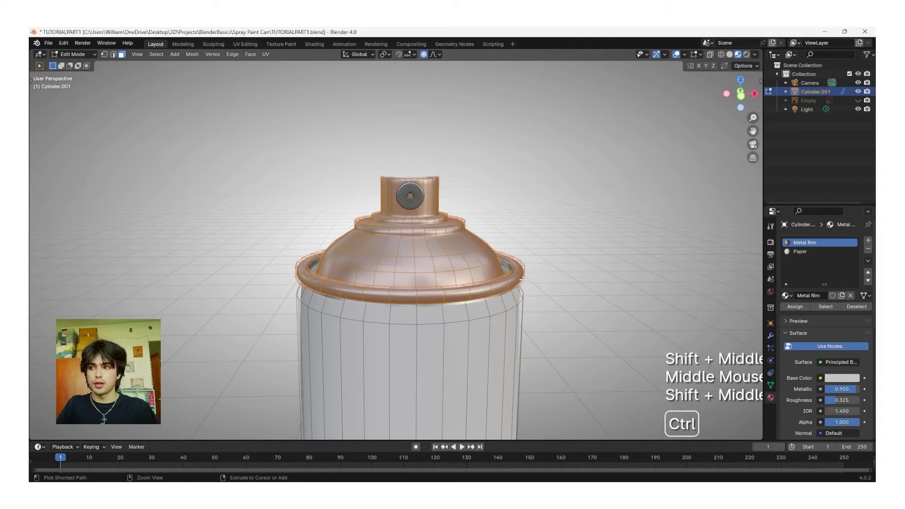
{"action": "key", "text": "ctrl+KP_Subtract"}
{"action": "key", "text": "ctrl+KP_Subtract"}
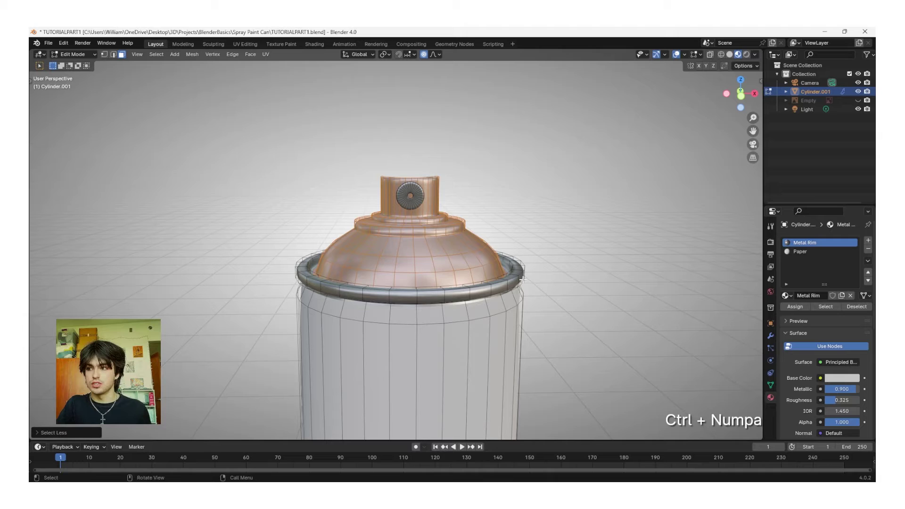
{"action": "mouse_move", "coordinate": [523, 280]}
{"action": "middle_mouse_down"}
{"action": "mouse_move", "coordinate": [526, 302]}
{"action": "mouse_move", "coordinate": [566, 311]}
{"action": "middle_mouse_up"}
{"action": "scroll", "coordinate": [566, 311], "scroll_direction": "down", "scroll_amount": 1}
{"action": "scroll", "coordinate": [566, 312], "scroll_direction": "up", "scroll_amount": 3}
{"action": "middle_click_drag", "start_coordinate": [566, 311], "coordinate": [641, 332], "text": "shift"}
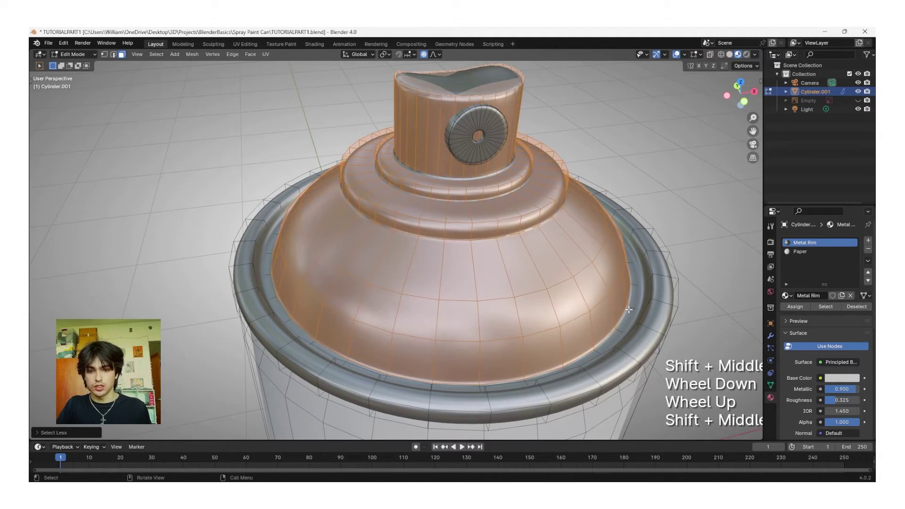
Step: Add a third material slot with a new material named 'Top' and assign it to the selected faces
{"action": "middle_click_drag", "start_coordinate": [619, 283], "coordinate": [627, 267]}
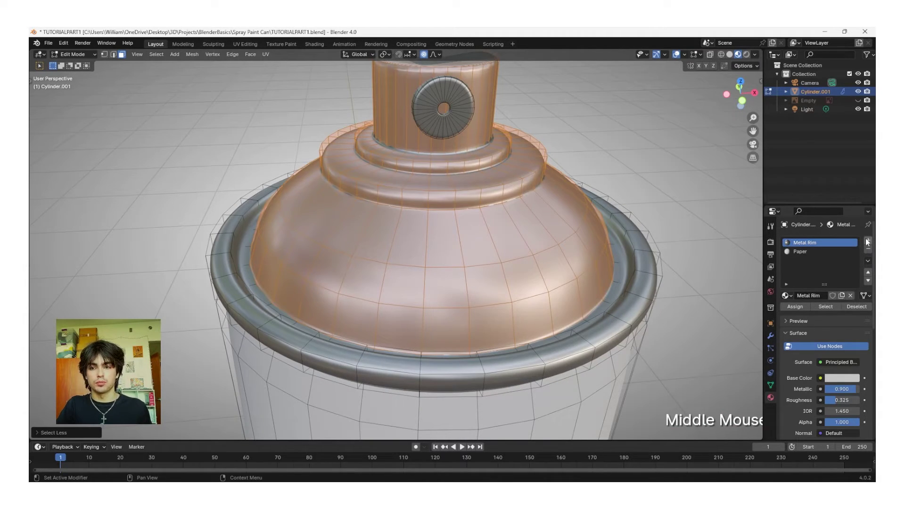
{"action": "left_click", "coordinate": [868, 242]}
{"action": "left_click", "coordinate": [829, 294]}
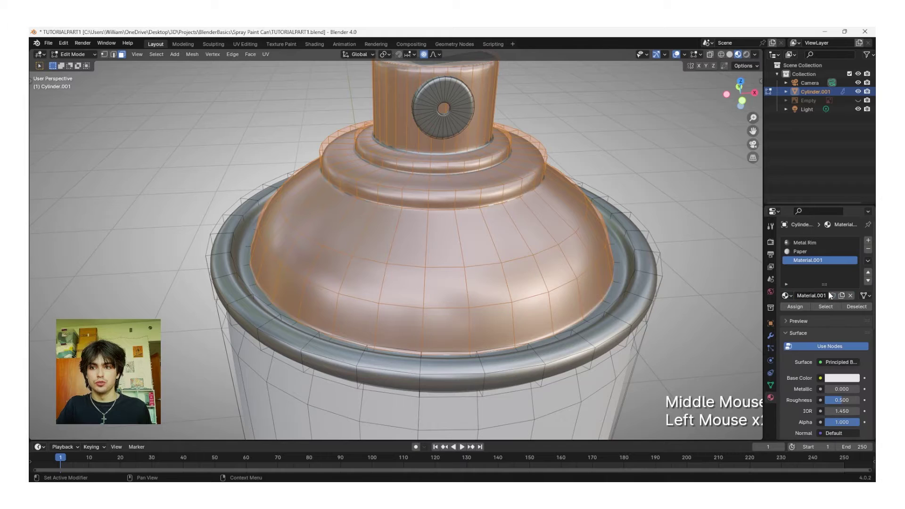
{"action": "double_click", "coordinate": [812, 261]}
{"action": "type", "text": "Top"}
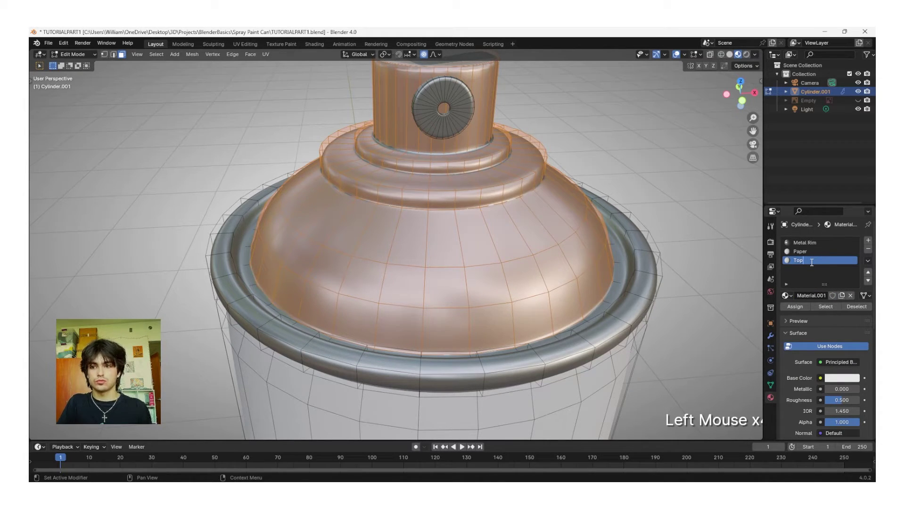
{"action": "key", "text": "Return"}
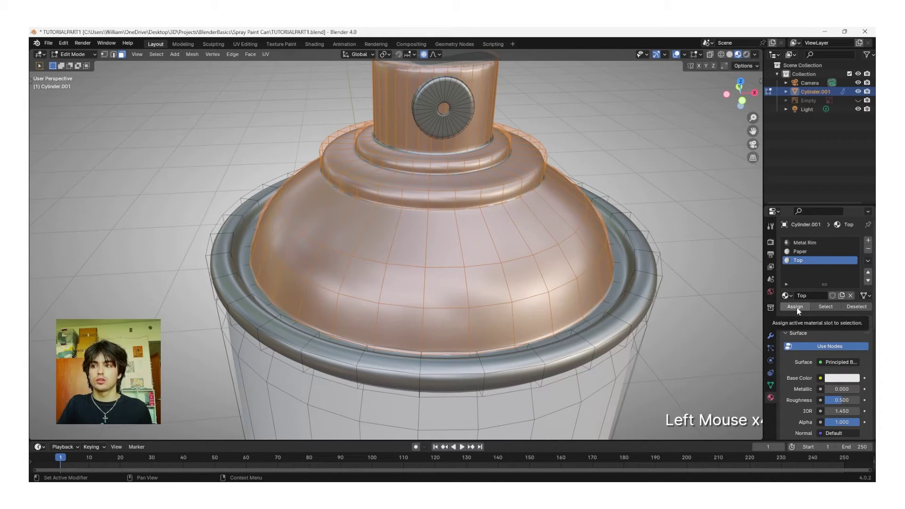
{"action": "left_click", "coordinate": [797, 307]}
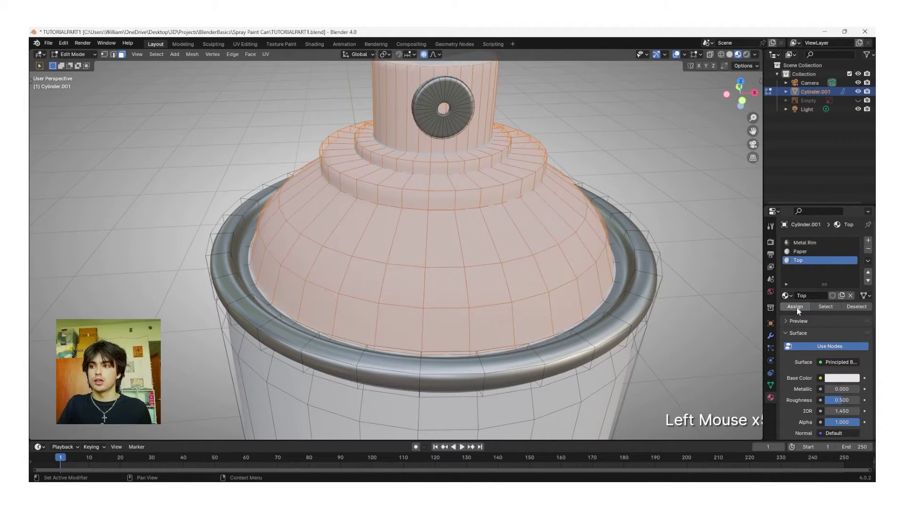
Step: Give the Top material a darker grey base colour and Roughness 0.725
{"action": "left_click", "coordinate": [836, 378]}
{"action": "left_click", "coordinate": [853, 254]}
{"action": "left_click_drag", "start_coordinate": [853, 253], "coordinate": [852, 272]}
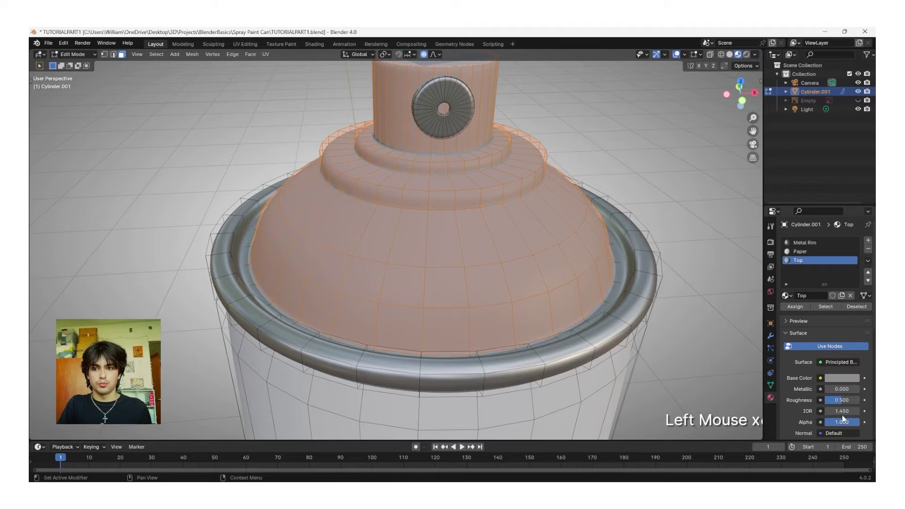
{"action": "left_click_drag", "start_coordinate": [840, 400], "coordinate": [849, 400]}
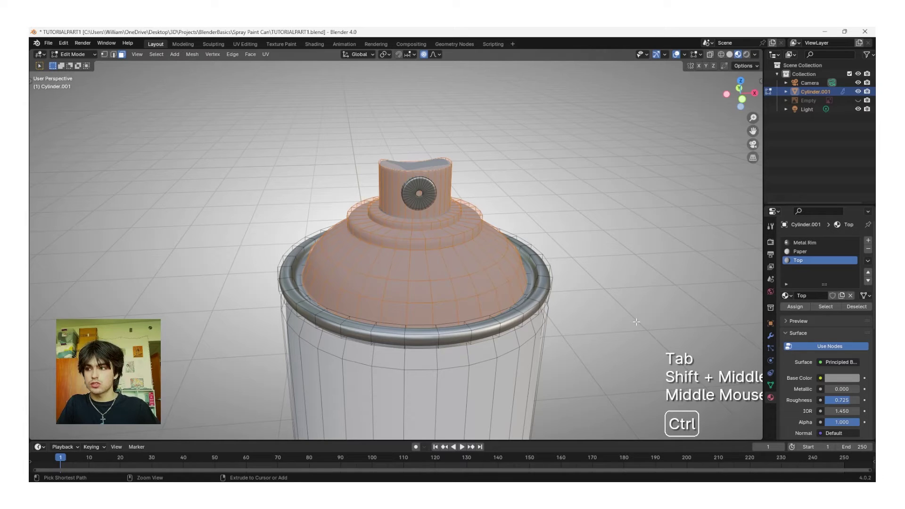
Step: Shrink the selection to the nozzle base and try assigning Metal Rim, then undo it
{"action": "key", "text": "ctrl+KP_Subtract"}
{"action": "key", "text": "ctrl+KP_Subtract"}
{"action": "key", "text": "ctrl+KP_Subtract"}
{"action": "key", "text": "ctrl+KP_Subtract"}
{"action": "key", "text": "ctrl+KP_Subtract"}
{"action": "key", "text": "ctrl+KP_Subtract"}
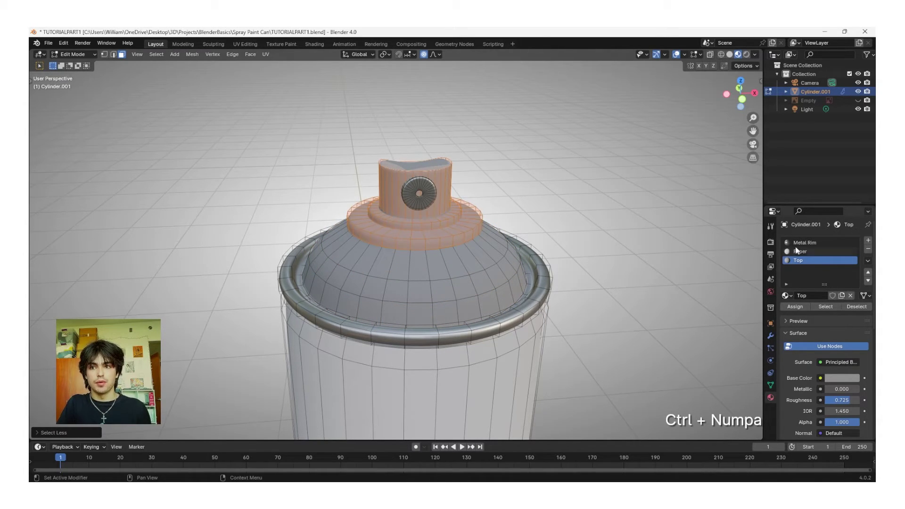
{"action": "left_click", "coordinate": [810, 243]}
{"action": "scroll", "coordinate": [390, 260], "scroll_direction": "up", "scroll_amount": 6}
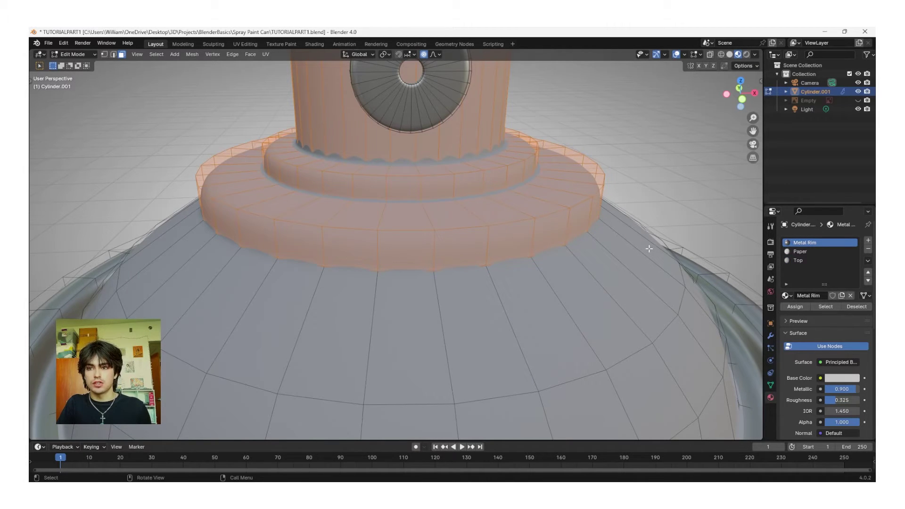
{"action": "left_click", "coordinate": [802, 307]}
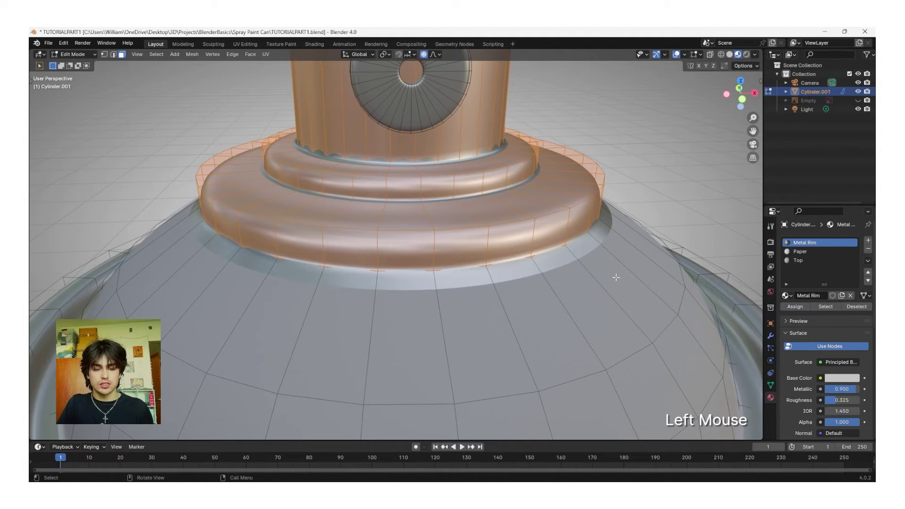
{"action": "key", "text": "ctrl"}
{"action": "key", "text": "ctrl+z"}
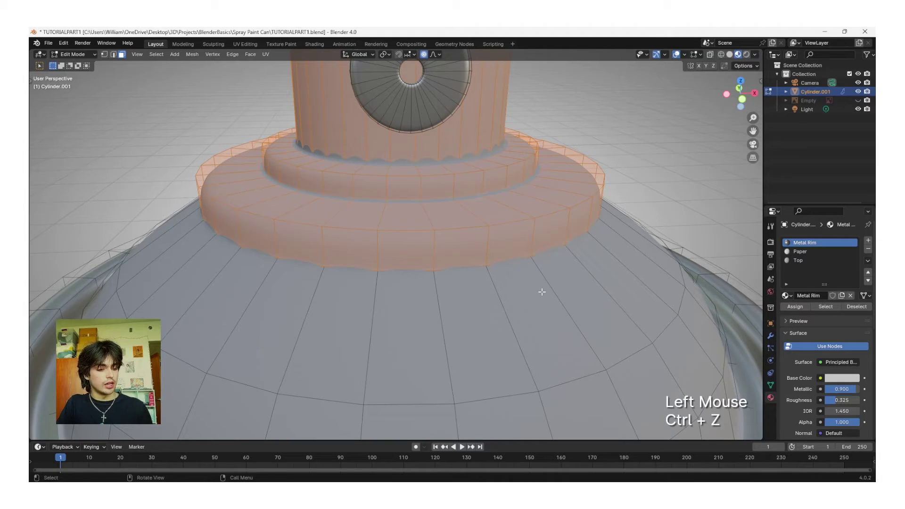
Step: Assign Metal Rim to the selection shrunk by one more ring, then deselect the lower outer ring
{"action": "key", "text": "ctrl+KP_Subtract"}
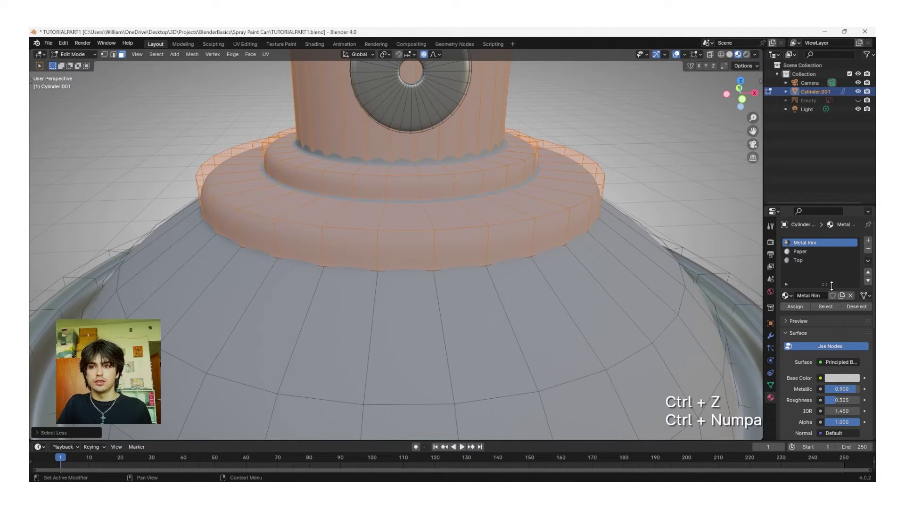
{"action": "left_click", "coordinate": [796, 306]}
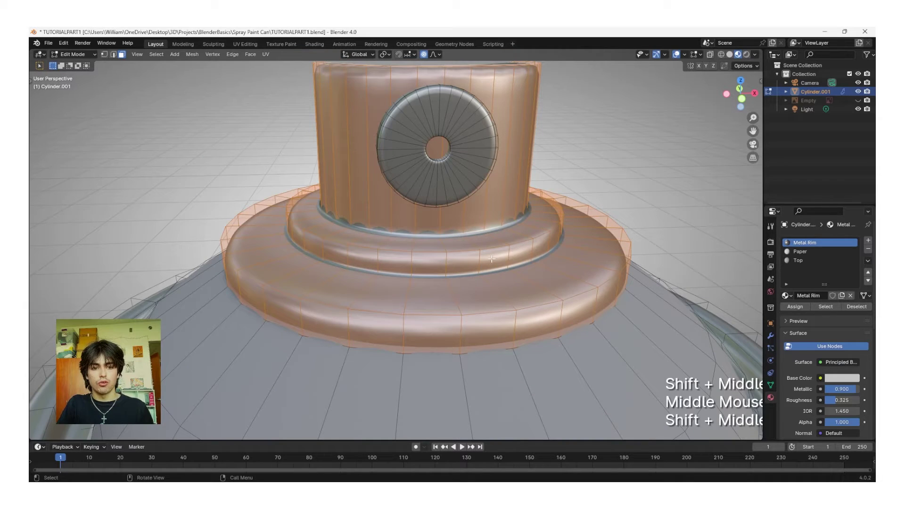
{"action": "key", "text": "ctrl"}
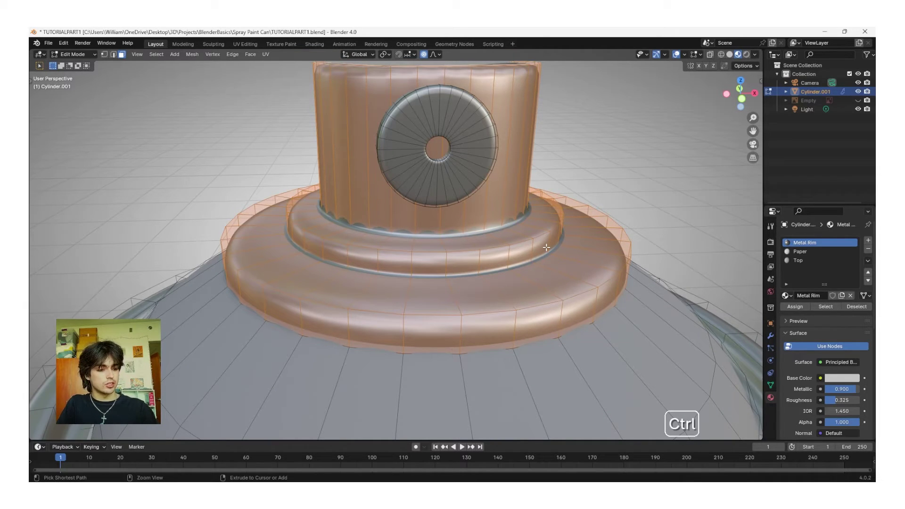
{"action": "key", "text": "ctrl+KP_Subtract"}
{"action": "key", "text": "ctrl+KP_Subtract"}
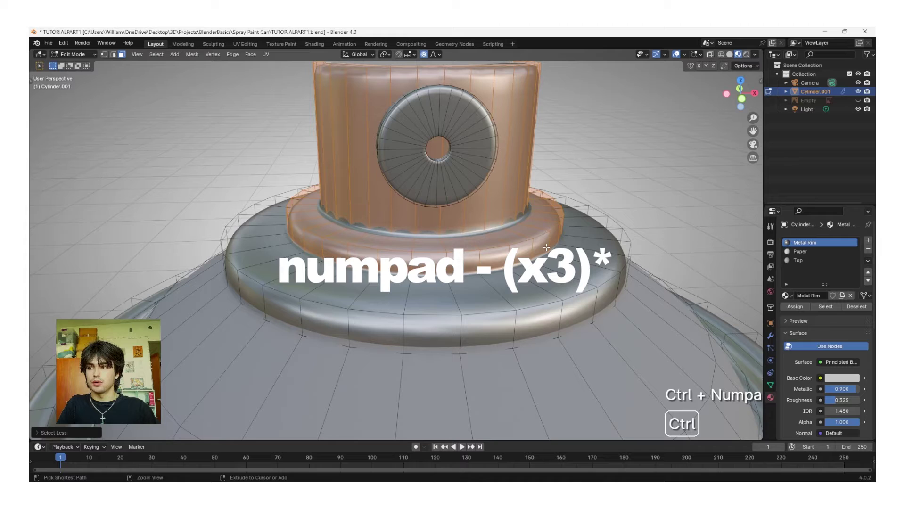
Step: Create a fourth material named 'Cap' with a near-black base colour and Roughness 0.800
{"action": "left_click", "coordinate": [870, 242]}
{"action": "left_click", "coordinate": [809, 295]}
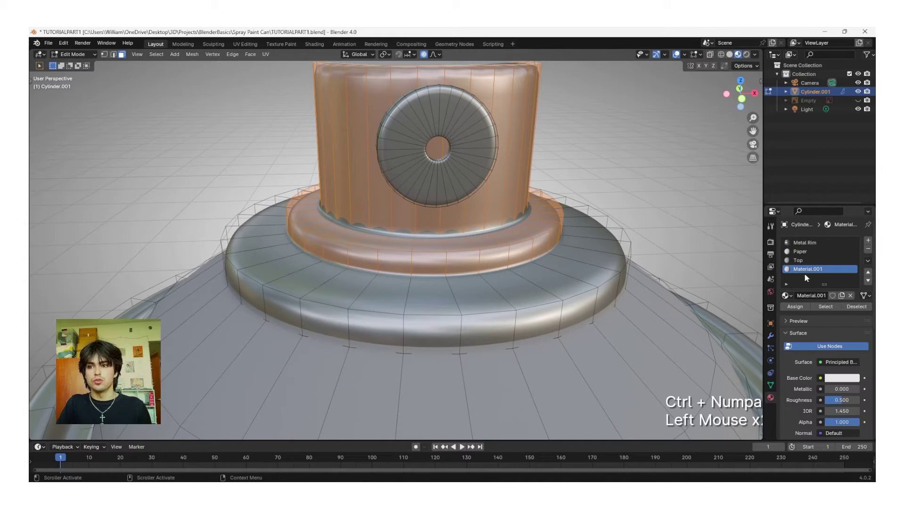
{"action": "double_click", "coordinate": [807, 269]}
{"action": "type", "text": "Cap"}
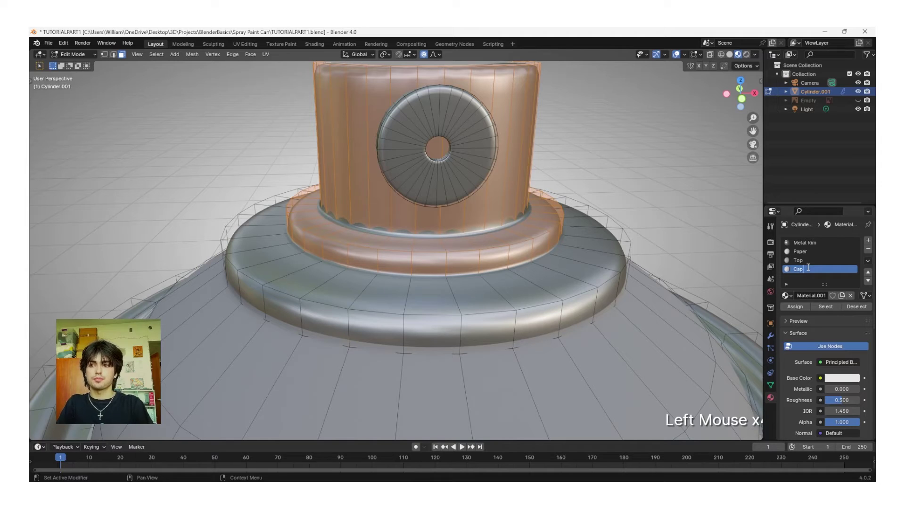
{"action": "key", "text": "Return"}
{"action": "left_click", "coordinate": [842, 378]}
{"action": "left_click_drag", "start_coordinate": [853, 267], "coordinate": [852, 307]}
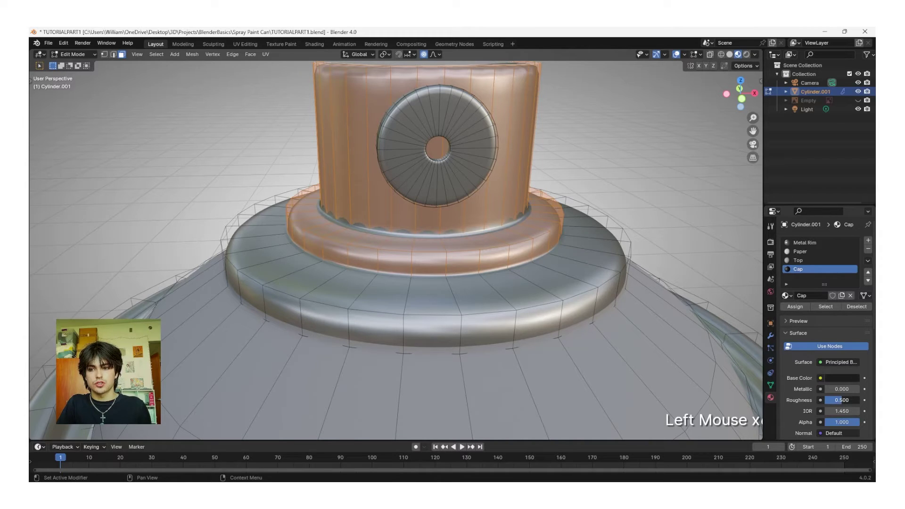
{"action": "mouse_move", "coordinate": [842, 400]}
{"action": "left_mouse_down"}
{"action": "mouse_move", "coordinate": [851, 400]}
{"action": "mouse_move", "coordinate": [840, 387]}
{"action": "left_mouse_up"}
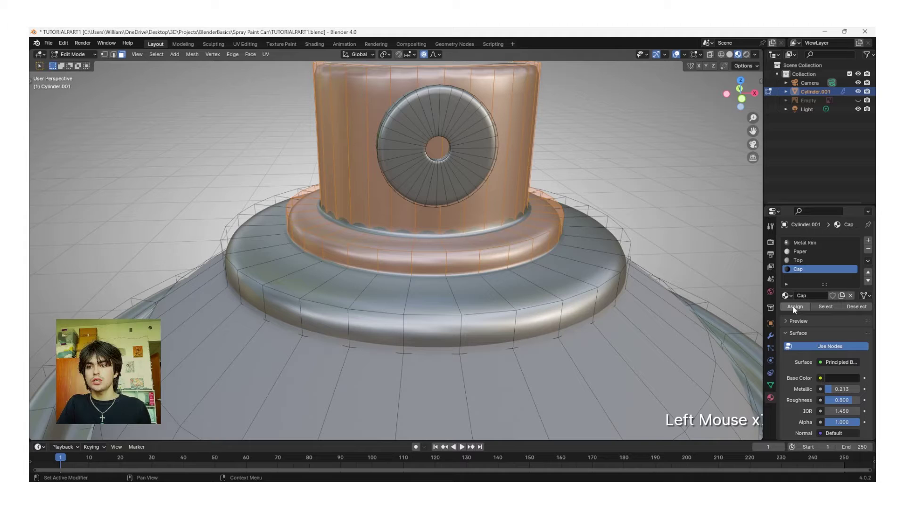
Step: Assign Cap to the nozzle faces, redoing it after shrinking the selection by one ring
{"action": "left_click", "coordinate": [795, 307]}
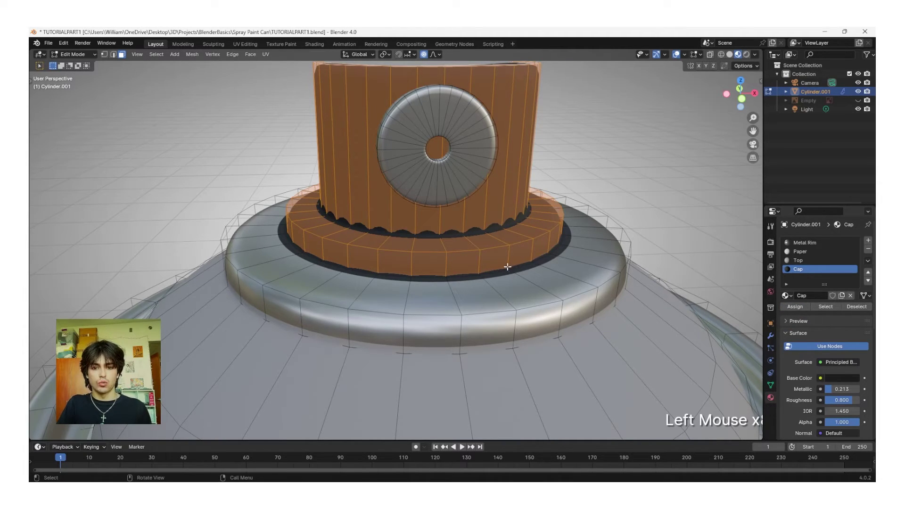
{"action": "key", "text": "ctrl+z"}
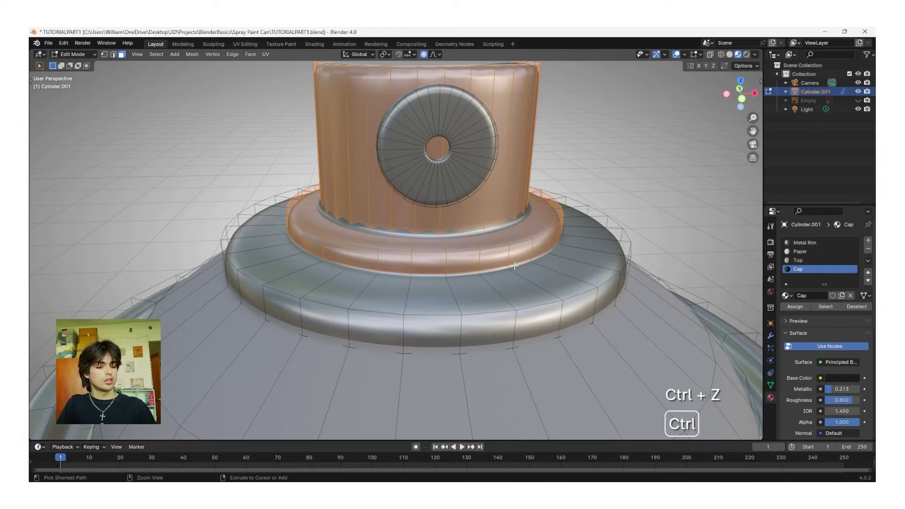
{"action": "key", "text": "ctrl+KP_Subtract"}
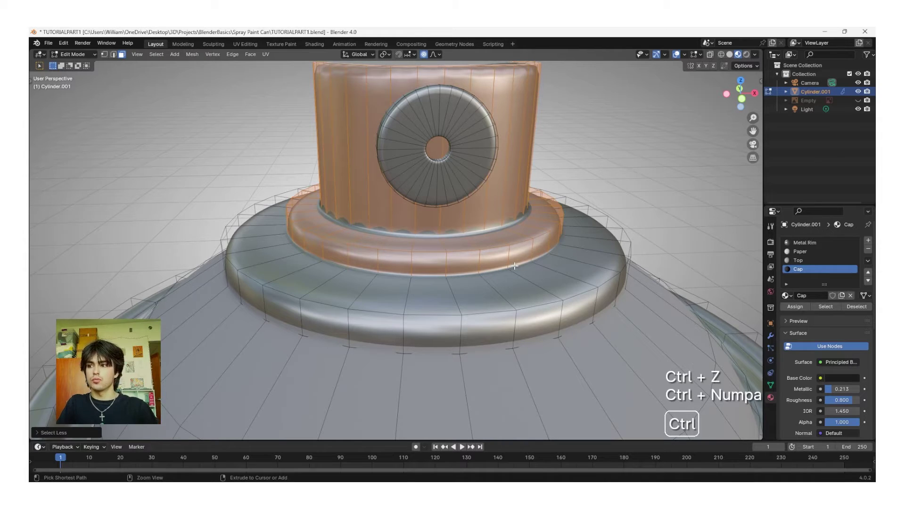
{"action": "left_click", "coordinate": [795, 307]}
Step: Leave Edit Mode and frame the shaded can, closing in on the spray cap
{"action": "key", "text": "Tab"}
{"action": "key", "text": "Tab"}
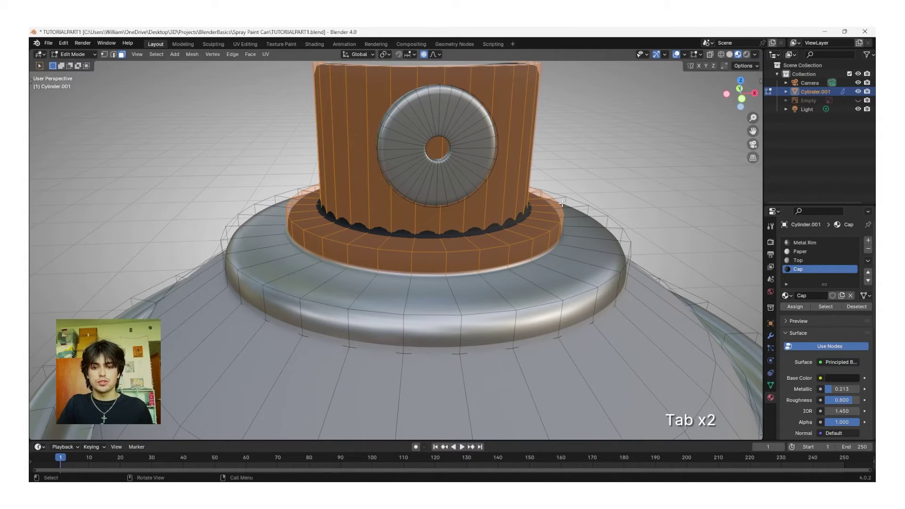
{"action": "key", "text": "Tab"}
{"action": "scroll", "coordinate": [572, 264], "scroll_direction": "down", "scroll_amount": 5}
{"action": "scroll", "coordinate": [565, 297], "scroll_direction": "down", "scroll_amount": 3}
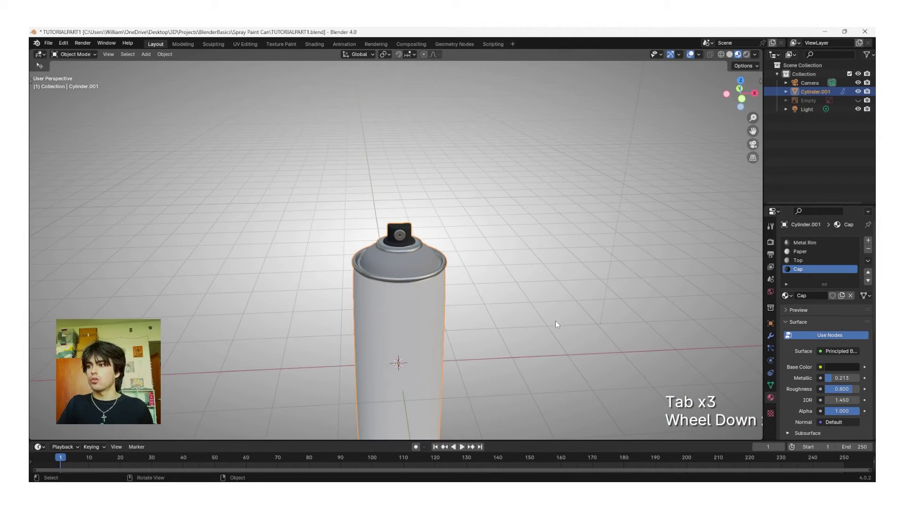
{"action": "middle_click_drag", "start_coordinate": [556, 324], "coordinate": [560, 255]}
{"action": "mouse_move", "coordinate": [560, 255]}
{"action": "middle_mouse_down"}
{"action": "mouse_move", "coordinate": [564, 217]}
{"action": "mouse_move", "coordinate": [495, 199]}
{"action": "mouse_move", "coordinate": [466, 168]}
{"action": "mouse_move", "coordinate": [377, 159]}
{"action": "mouse_move", "coordinate": [413, 221]}
{"action": "middle_mouse_up"}
{"action": "scroll", "coordinate": [413, 221], "scroll_direction": "up", "scroll_amount": 8}
{"action": "middle_click_drag", "start_coordinate": [412, 222], "coordinate": [406, 257], "text": "shift"}
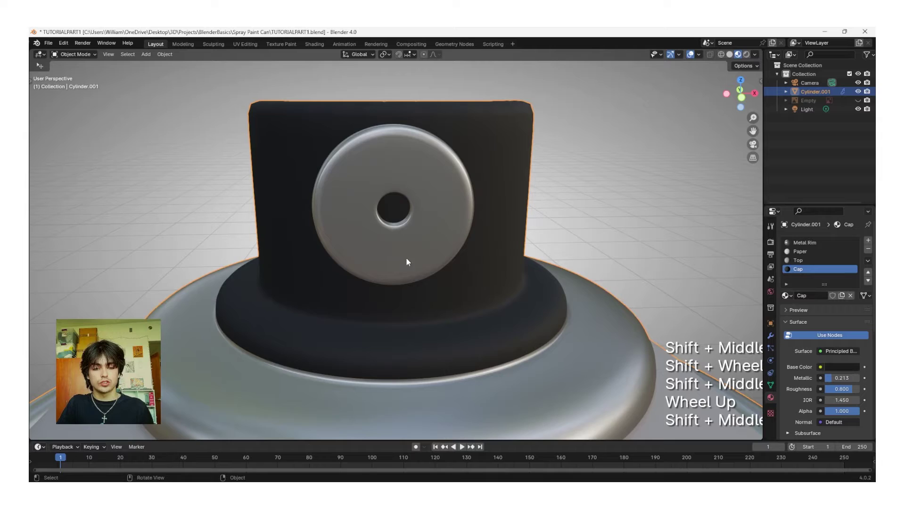
{"action": "scroll", "coordinate": [382, 225], "scroll_direction": "down", "scroll_amount": 1}
Step: Back in Edit Mode, select the whole connected round disc on the nozzle
{"action": "key", "text": "Tab"}
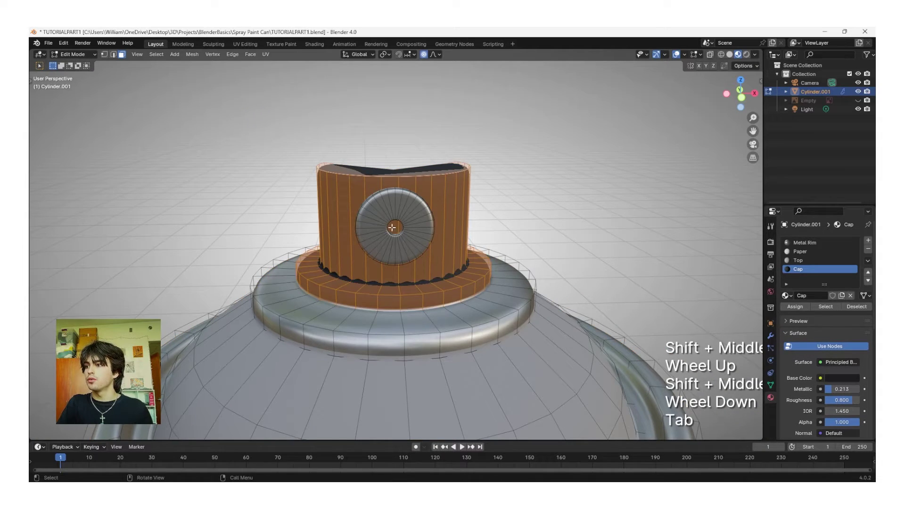
{"action": "scroll", "coordinate": [411, 156], "scroll_direction": "up", "scroll_amount": 3}
{"action": "left_click", "coordinate": [412, 157]}
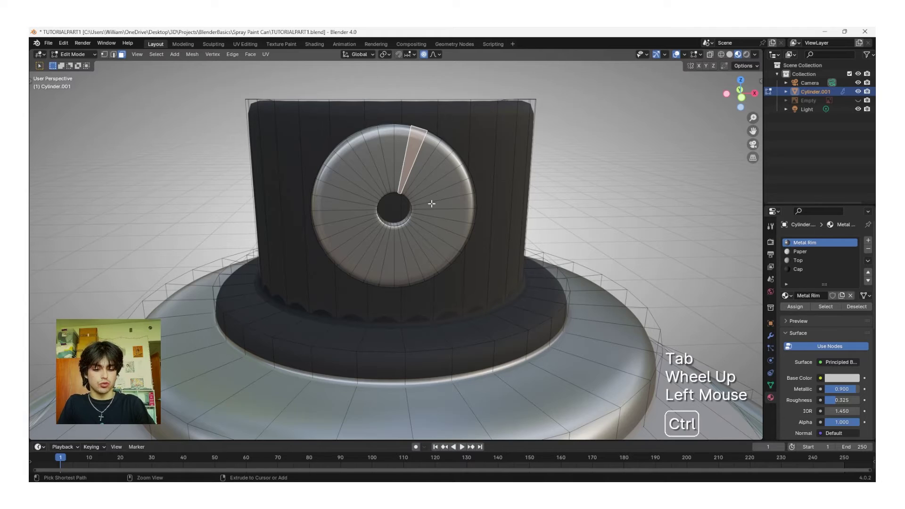
{"action": "key", "text": "ctrl+l"}
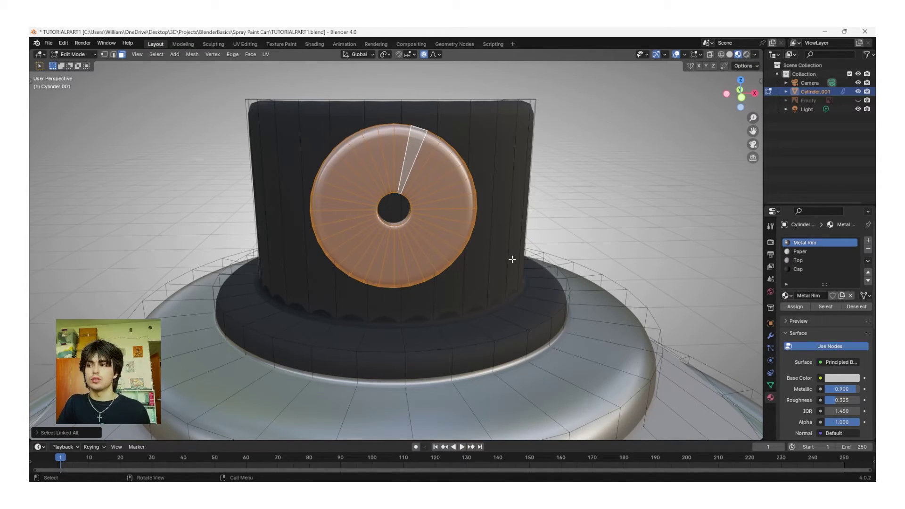
Step: Add a fifth material with a red base colour to the disc and return to Object Mode
{"action": "left_click", "coordinate": [868, 241]}
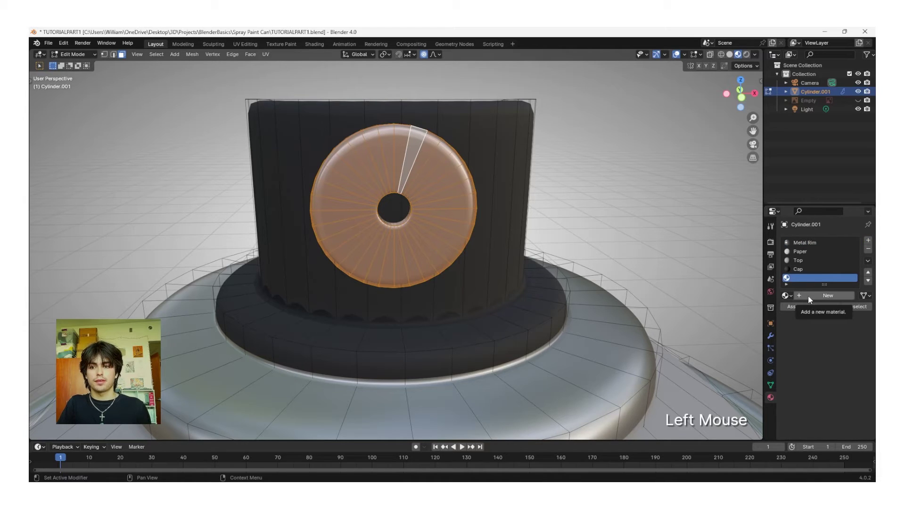
{"action": "left_click", "coordinate": [808, 297]}
{"action": "left_click", "coordinate": [868, 249]}
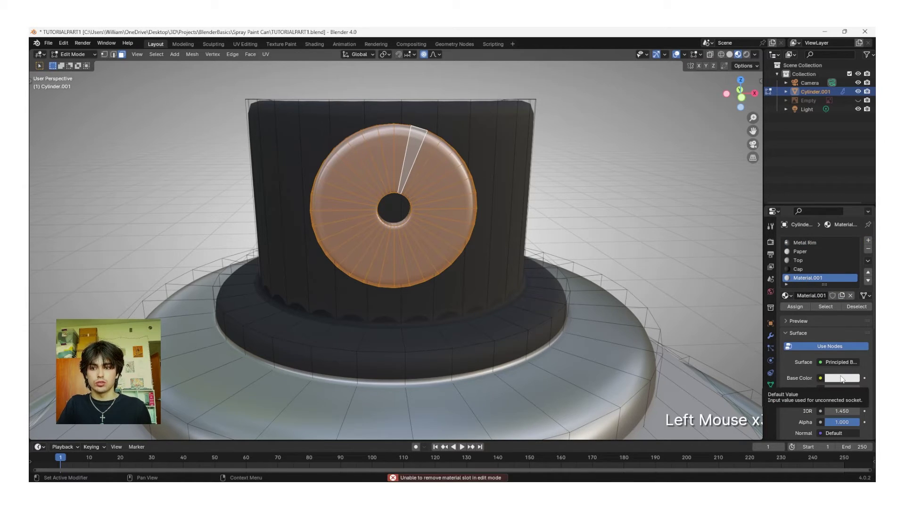
{"action": "left_click", "coordinate": [842, 378]}
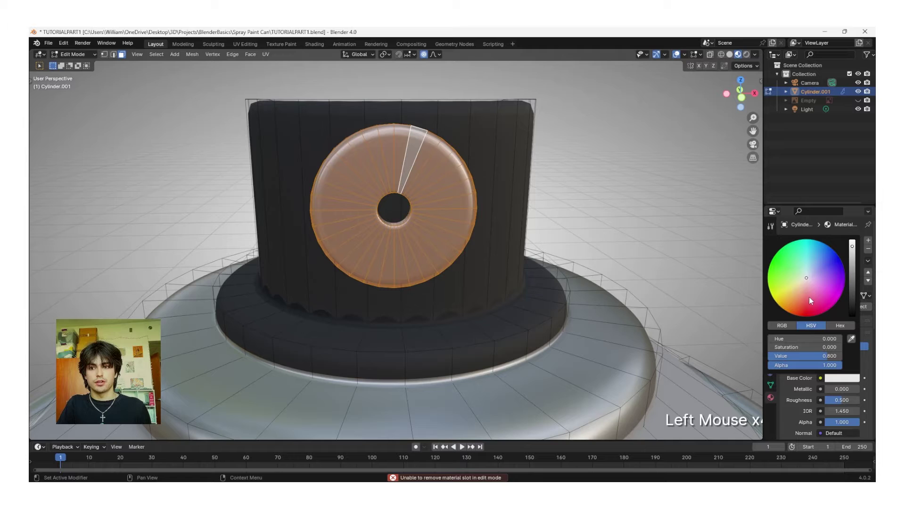
{"action": "left_click_drag", "start_coordinate": [809, 297], "coordinate": [807, 312]}
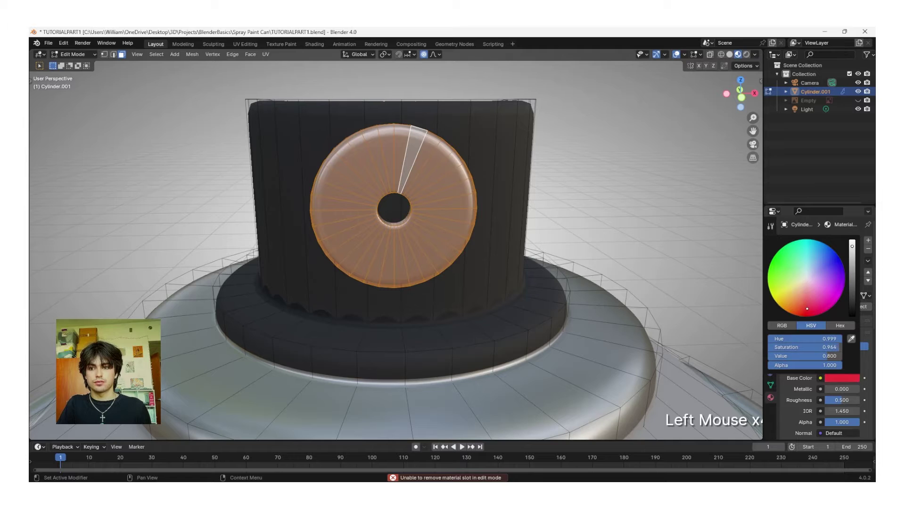
{"action": "left_click", "coordinate": [851, 282]}
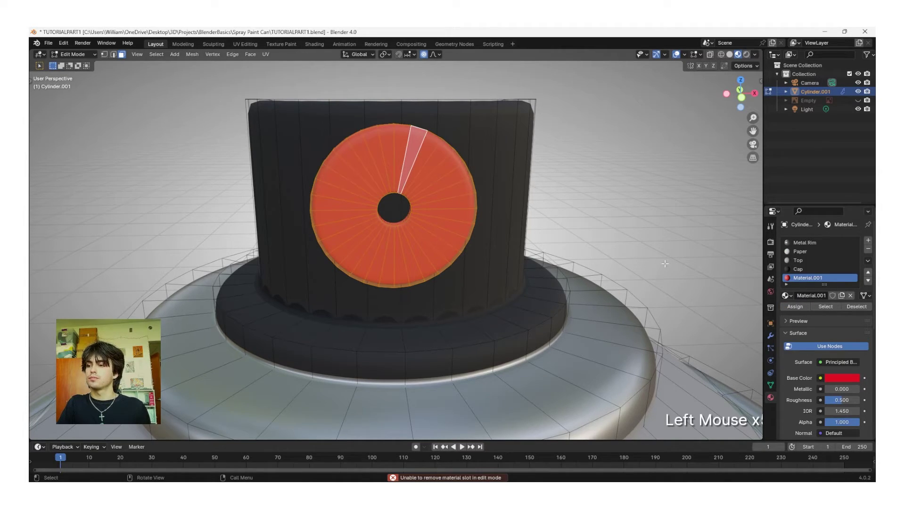
{"action": "key", "text": "Tab"}
Step: Deselect the can and zoom out so it shows from the red-dotted nozzle to the base
{"action": "left_click", "coordinate": [617, 232]}
{"action": "scroll", "coordinate": [613, 248], "scroll_direction": "down", "scroll_amount": 4}
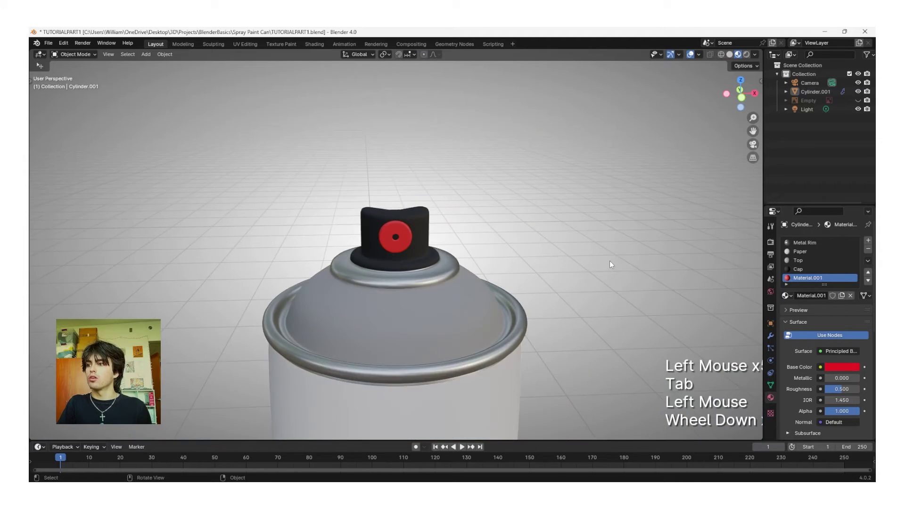
{"action": "scroll", "coordinate": [609, 261], "scroll_direction": "down", "scroll_amount": 3}
{"action": "mouse_move", "coordinate": [610, 261]}
{"action": "middle_mouse_down", "text": "shift"}
{"action": "mouse_move", "coordinate": [586, 254]}
{"action": "mouse_move", "coordinate": [606, 214]}
{"action": "mouse_move", "coordinate": [538, 299]}
{"action": "middle_mouse_up", "text": "shift"}
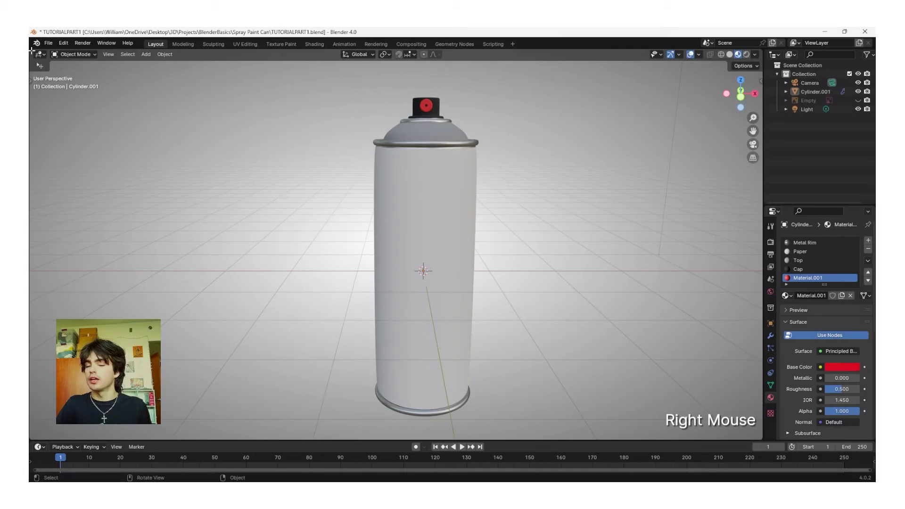
Step: Split the 3D view in two and turn the left area into a UV Editor
{"action": "left_click_drag", "start_coordinate": [89, 161], "coordinate": [395, 52]}
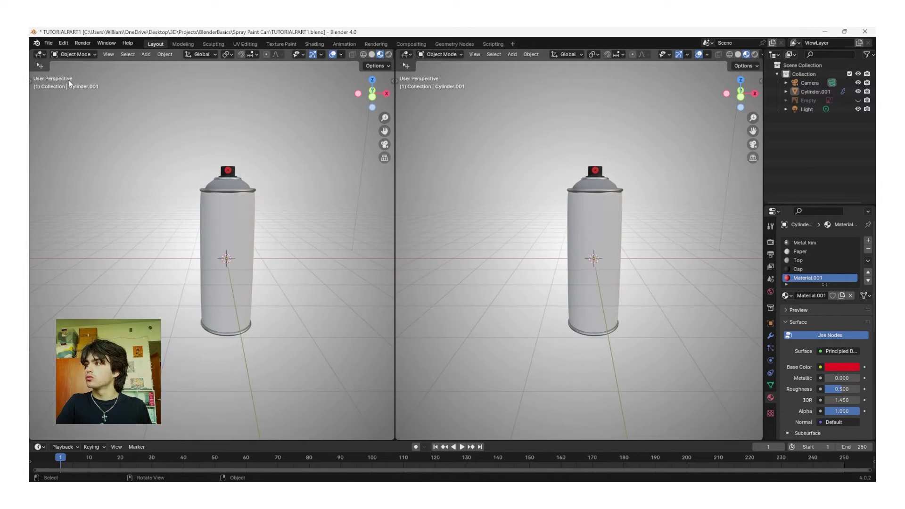
{"action": "left_click", "coordinate": [41, 55]}
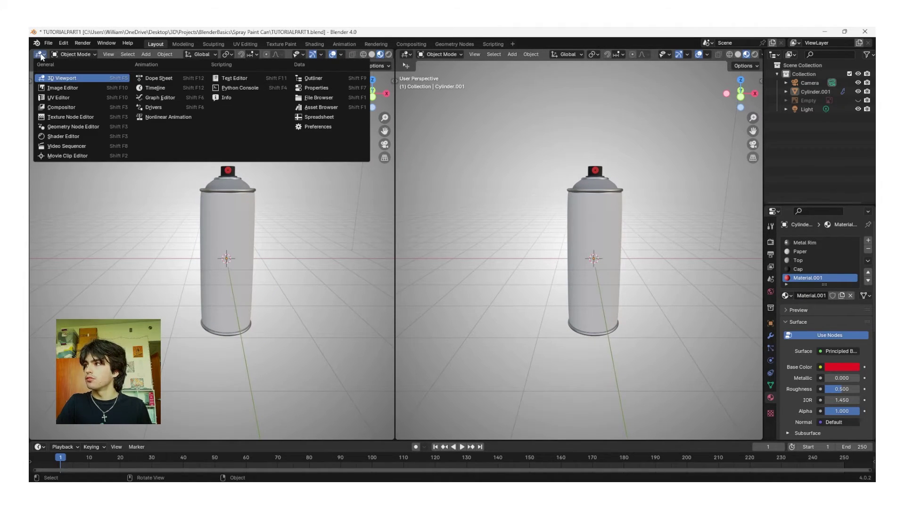
{"action": "left_click", "coordinate": [64, 98]}
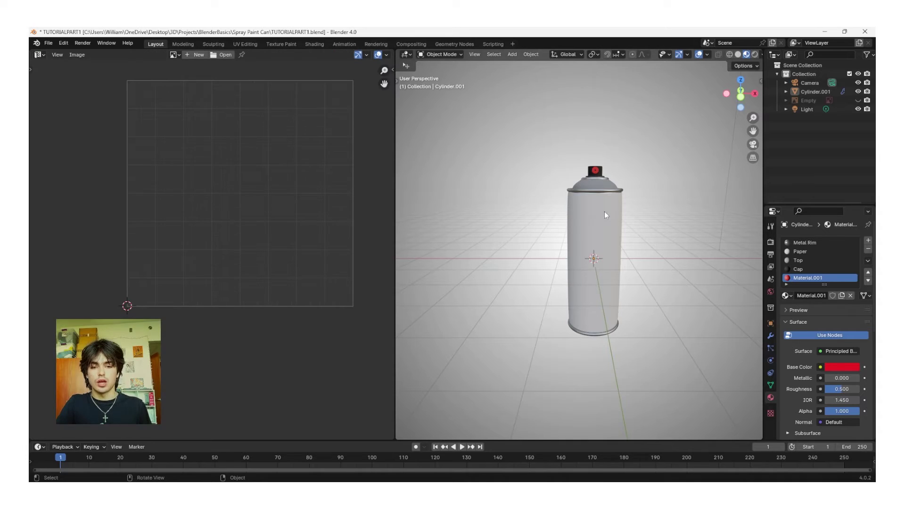
Step: Select the spray can, enter Edit Mode with all faces selected, and frame it in view
{"action": "left_click", "coordinate": [610, 216]}
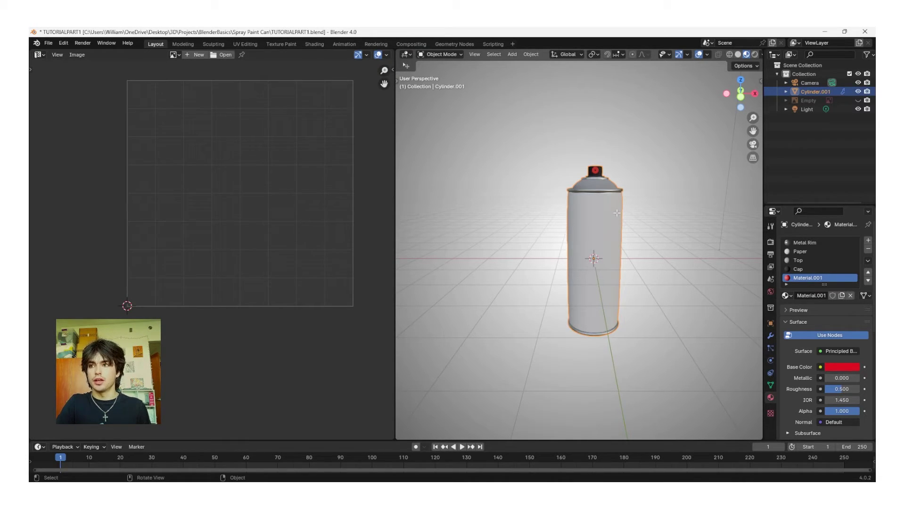
{"action": "key", "text": "Tab"}
{"action": "key", "text": "a"}
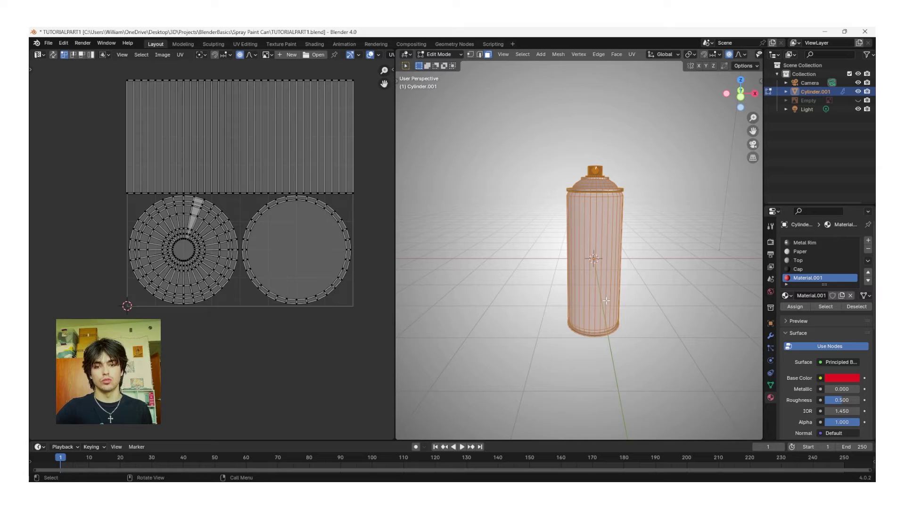
{"action": "key", "text": "KP_Decimal"}
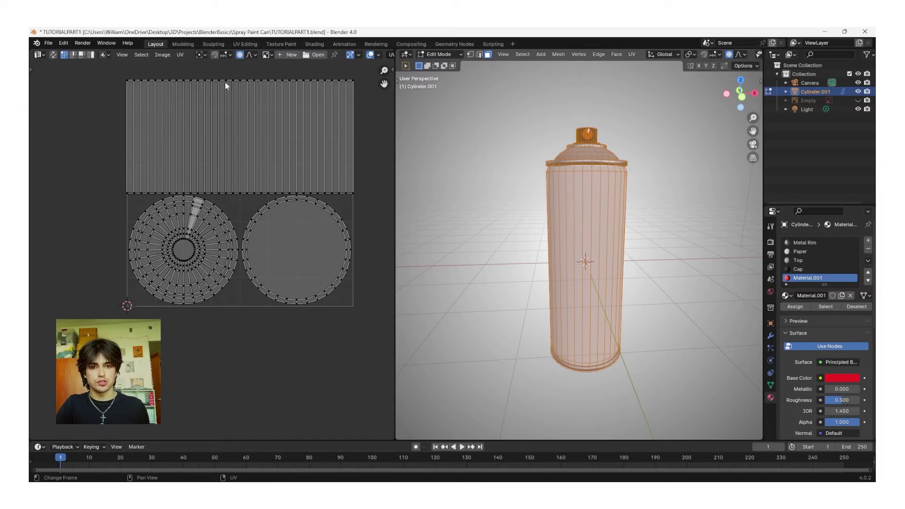
{"action": "middle_click_drag", "start_coordinate": [587, 302], "coordinate": [600, 305]}
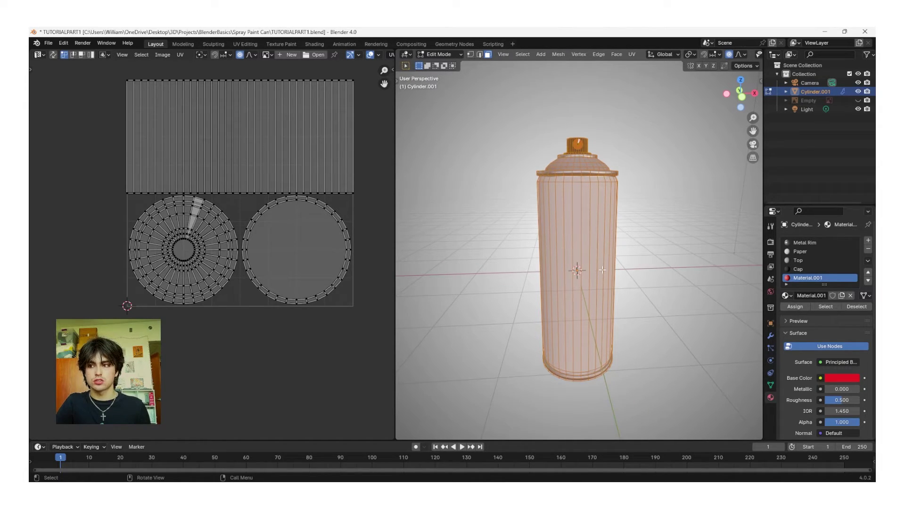
Step: In front orthographic view with X-ray on, box-select just the can's cylindrical body
{"action": "left_click", "coordinate": [742, 99]}
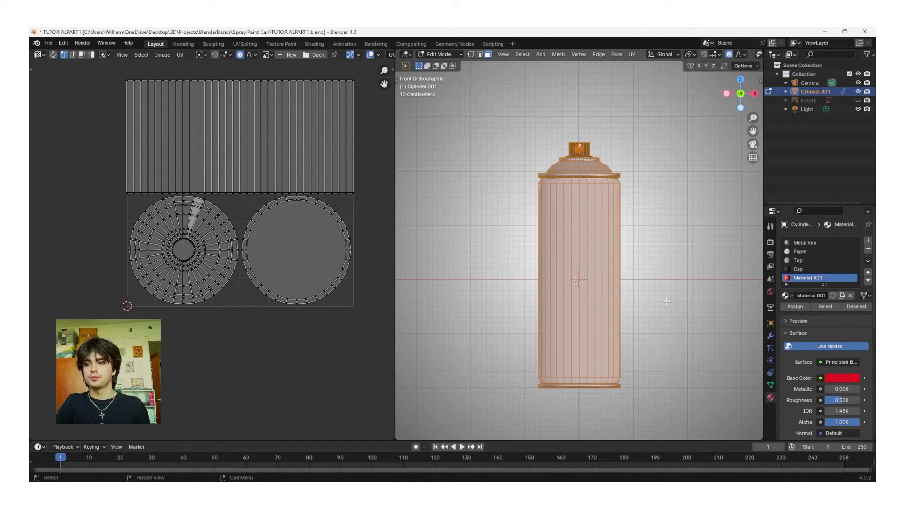
{"action": "scroll", "coordinate": [573, 262], "scroll_direction": "up", "scroll_amount": 2}
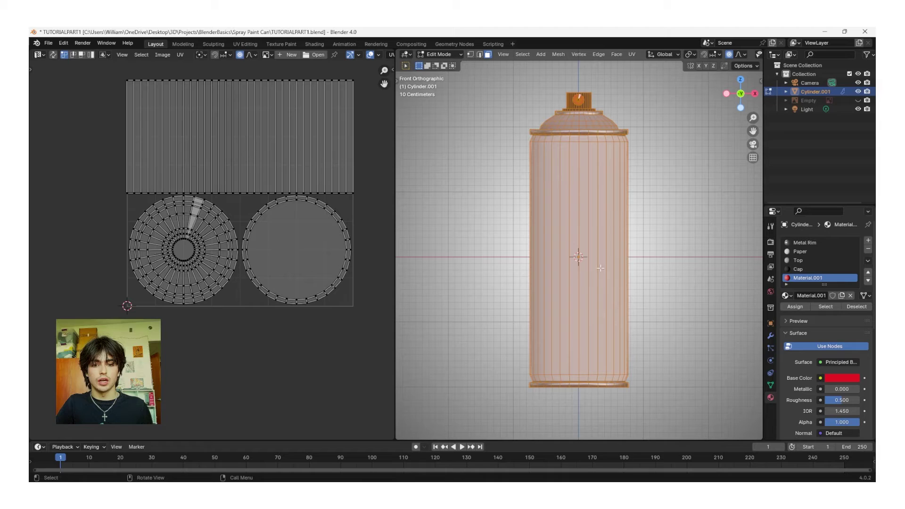
{"action": "key", "text": "alt+z"}
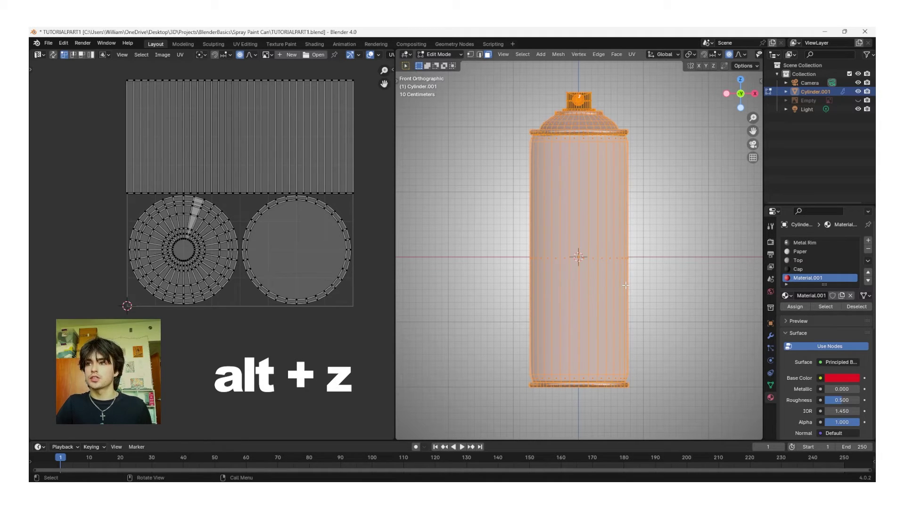
{"action": "left_click_drag", "start_coordinate": [640, 380], "coordinate": [515, 138]}
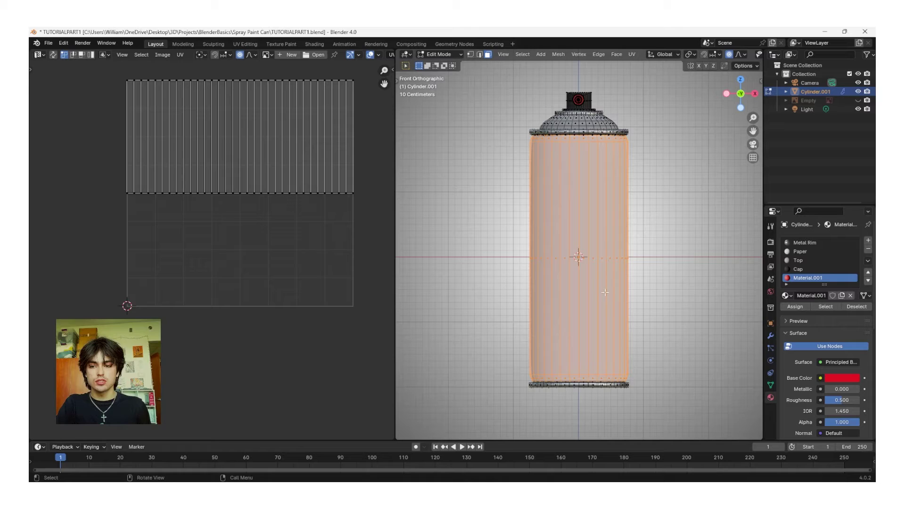
Step: Project the body's UVs from the front view and scale the island up
{"action": "key", "text": "u"}
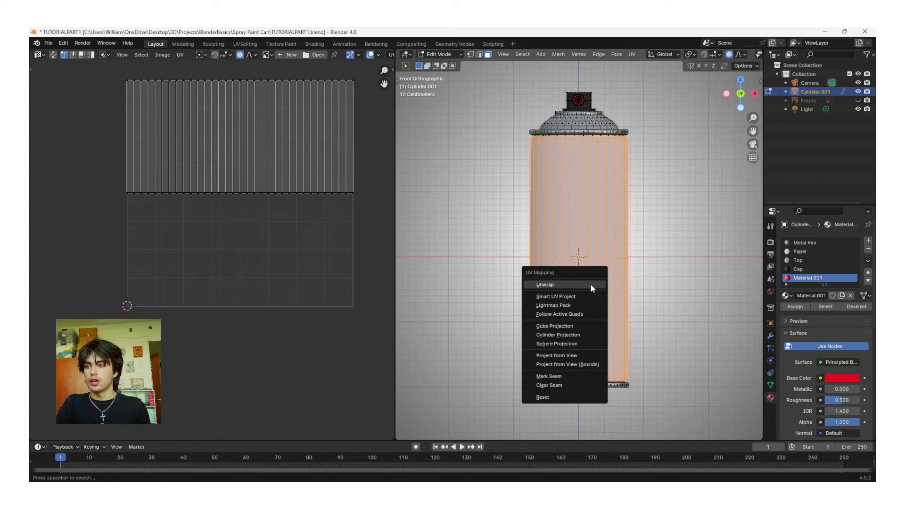
{"action": "left_click", "coordinate": [585, 354]}
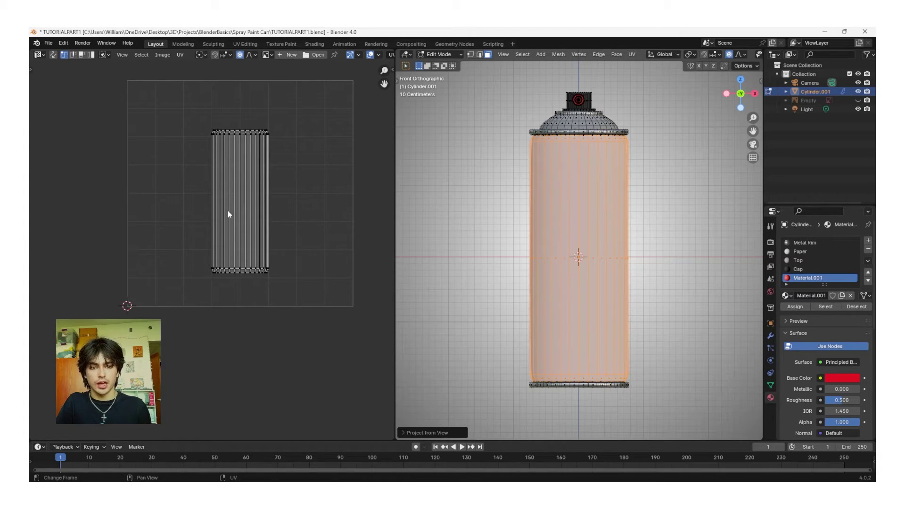
{"action": "key", "text": "a"}
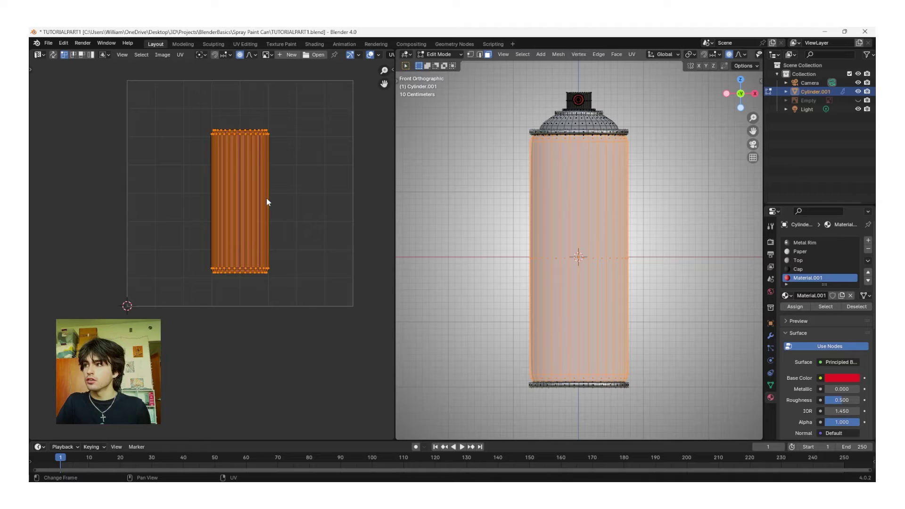
{"action": "key", "text": "s"}
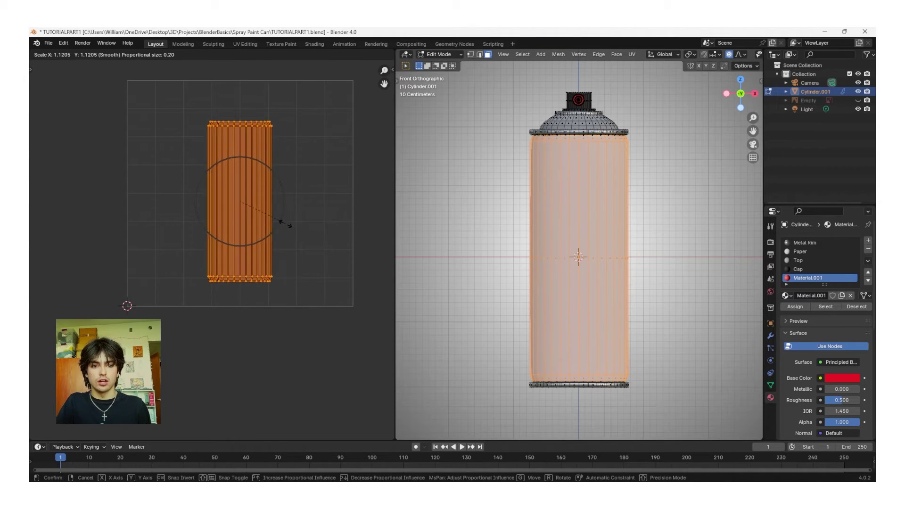
{"action": "left_click", "coordinate": [305, 265]}
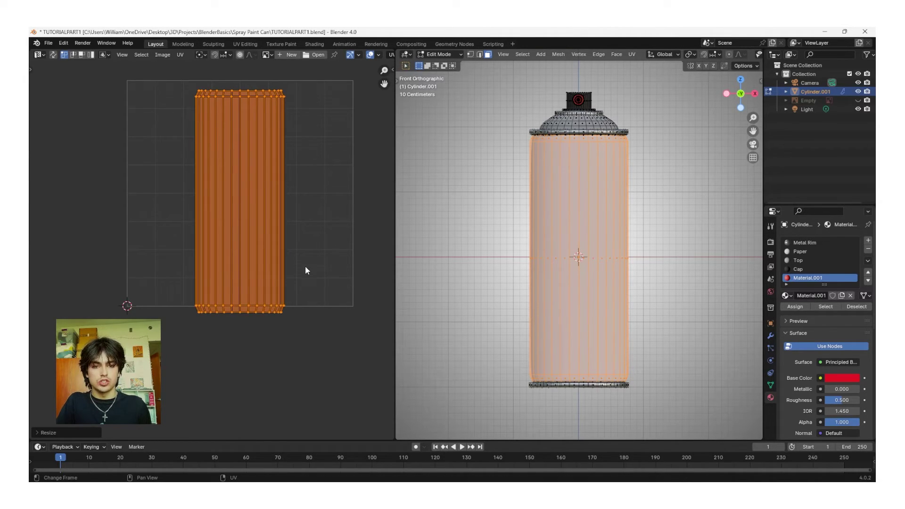
Step: Move the UV island to the left side, turn X-ray off, and select the body's front faces
{"action": "key", "text": "g"}
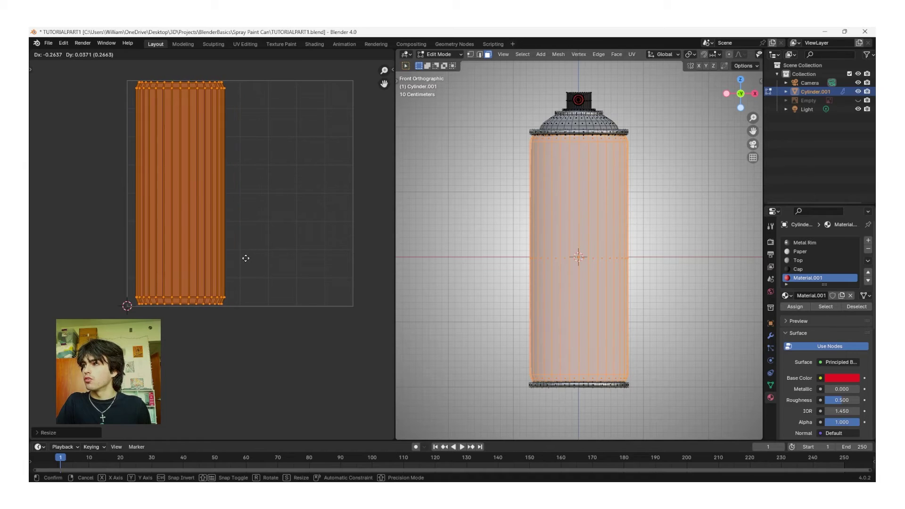
{"action": "right_click", "coordinate": [243, 259]}
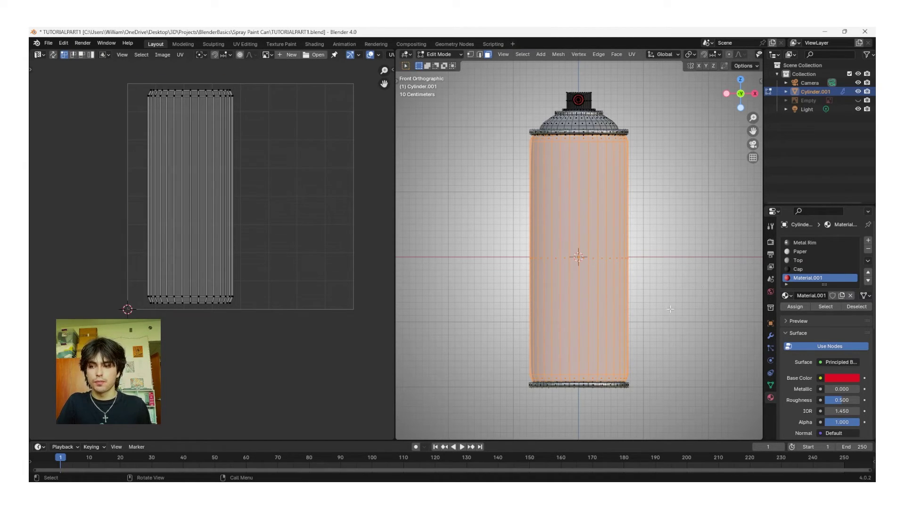
{"action": "key", "text": "alt+z"}
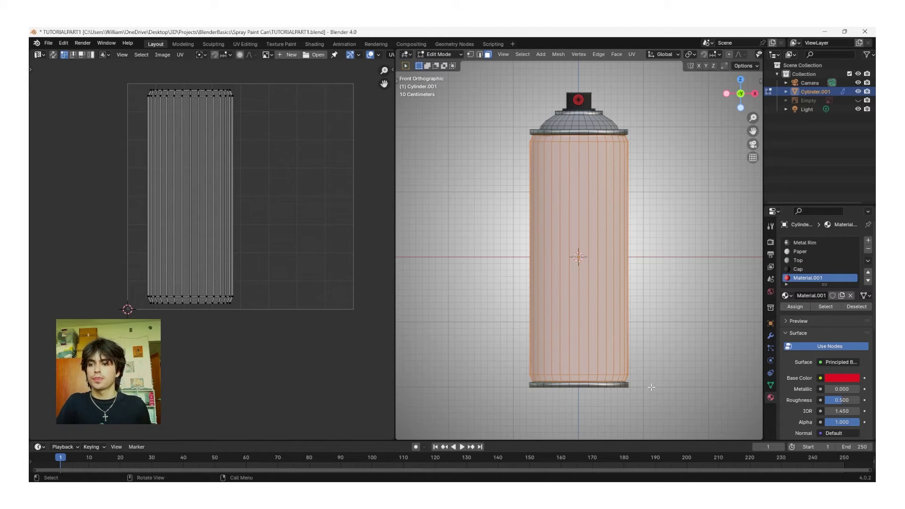
{"action": "left_click_drag", "start_coordinate": [651, 376], "coordinate": [510, 140]}
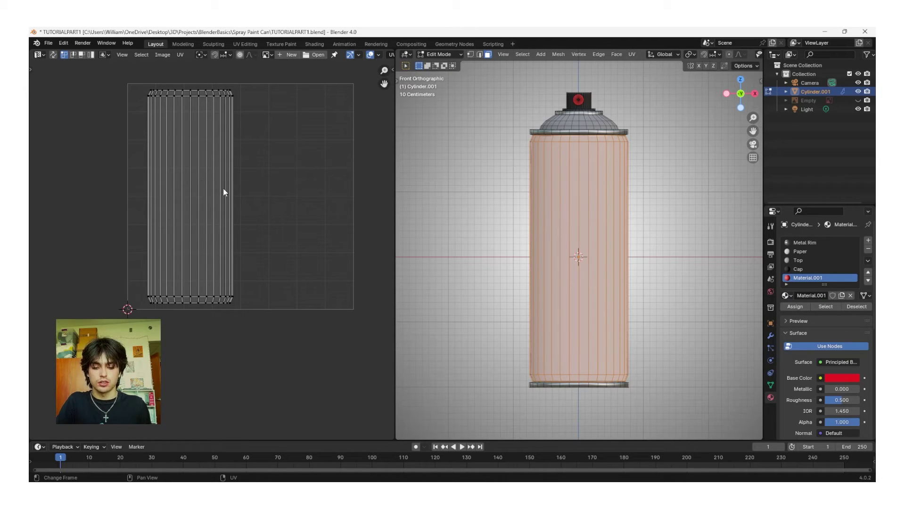
Step: Slide the front faces' UV strip along X onto the right half of the UV space
{"action": "key", "text": "a"}
{"action": "key", "text": "g"}
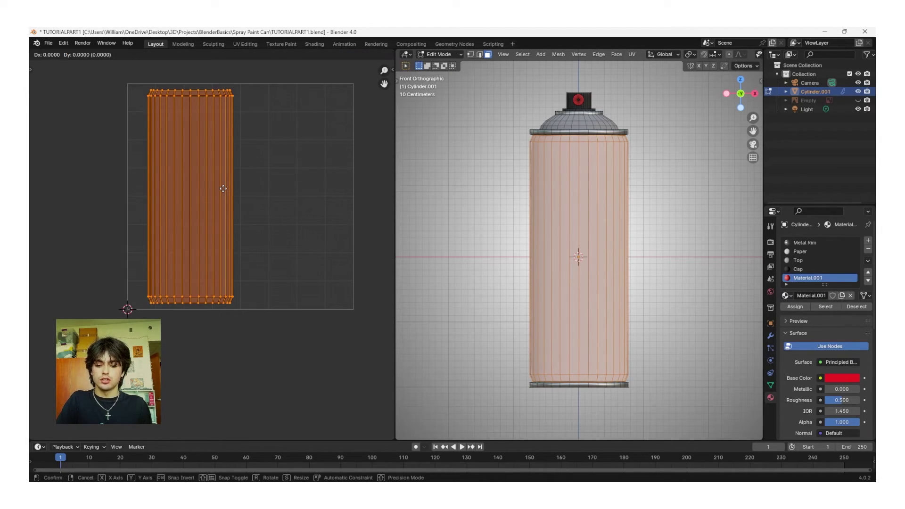
{"action": "key", "text": "x"}
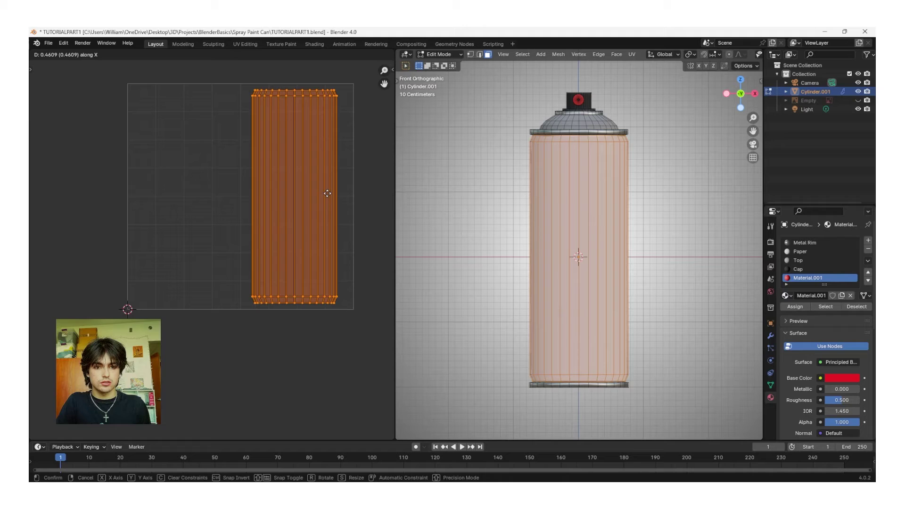
{"action": "left_click", "coordinate": [327, 193]}
Step: Turn X-ray back on, box-select the whole can body front and back, and deselect the UVs
{"action": "key", "text": "alt+z"}
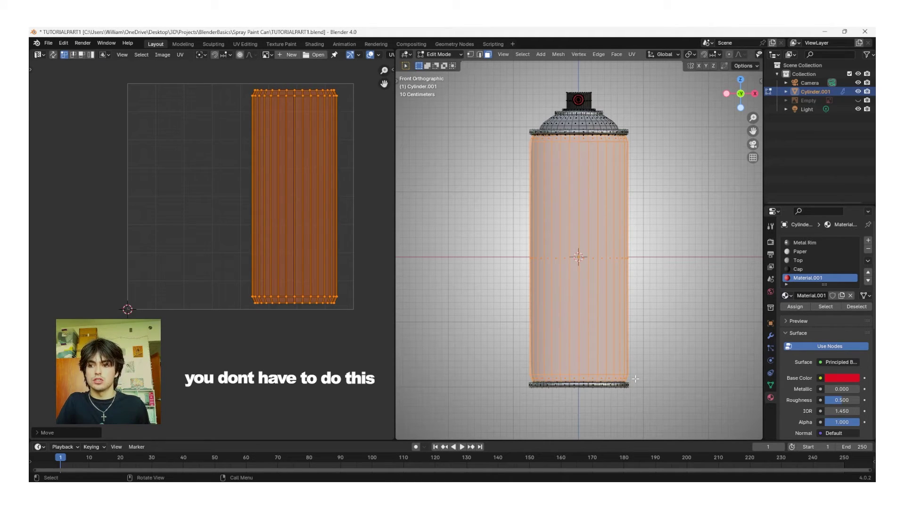
{"action": "left_click_drag", "start_coordinate": [638, 378], "coordinate": [472, 136]}
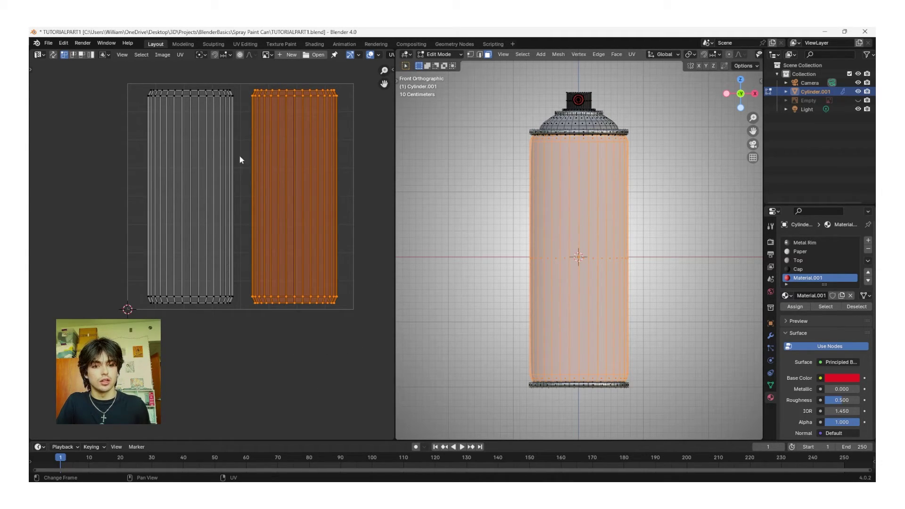
{"action": "left_click", "coordinate": [231, 123]}
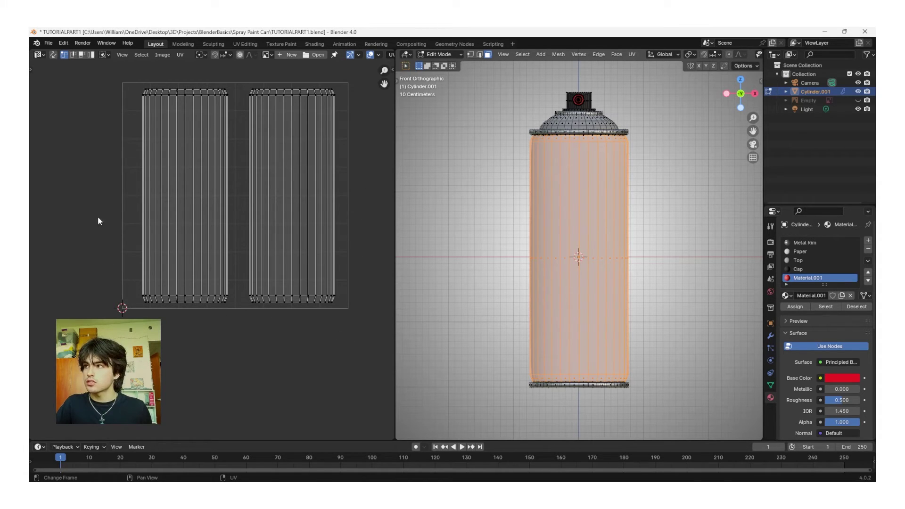
Step: Export the UV layout as uvrefrence.png at 1024×1024
{"action": "left_click", "coordinate": [180, 54]}
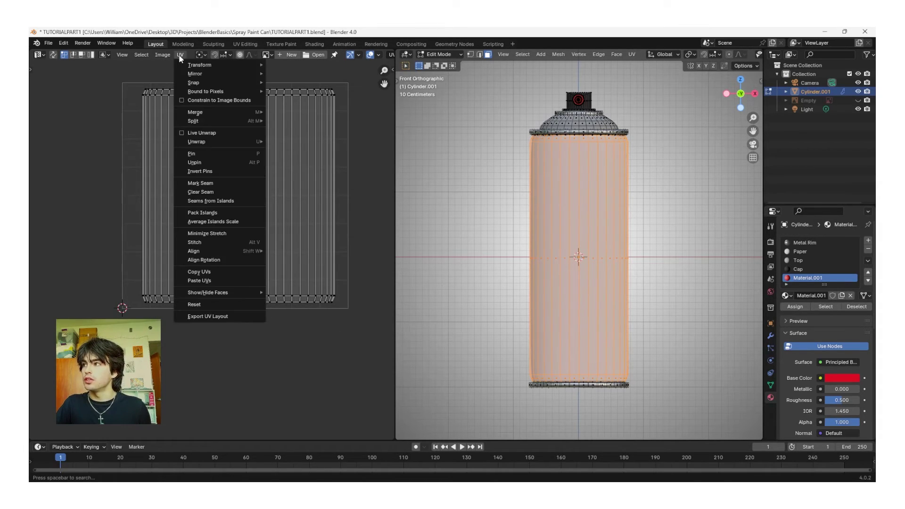
{"action": "left_click", "coordinate": [197, 319]}
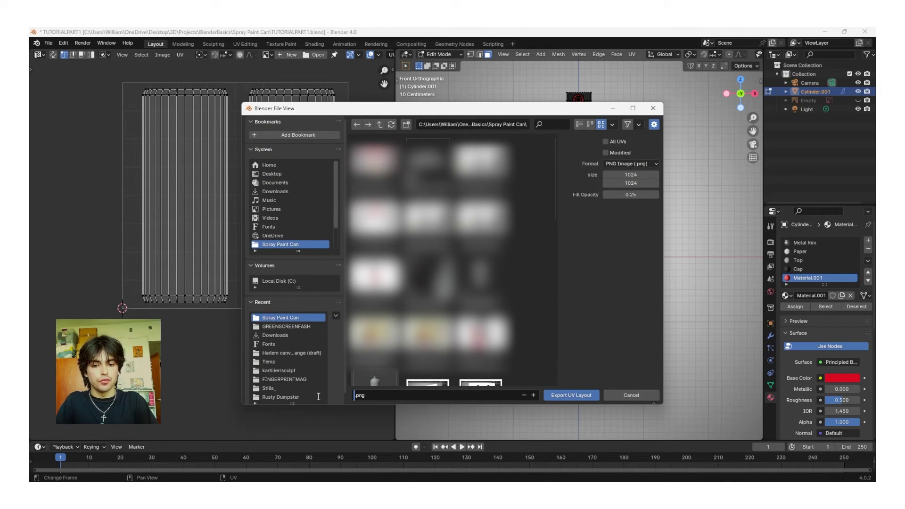
{"action": "type", "text": "uvrefrence"}
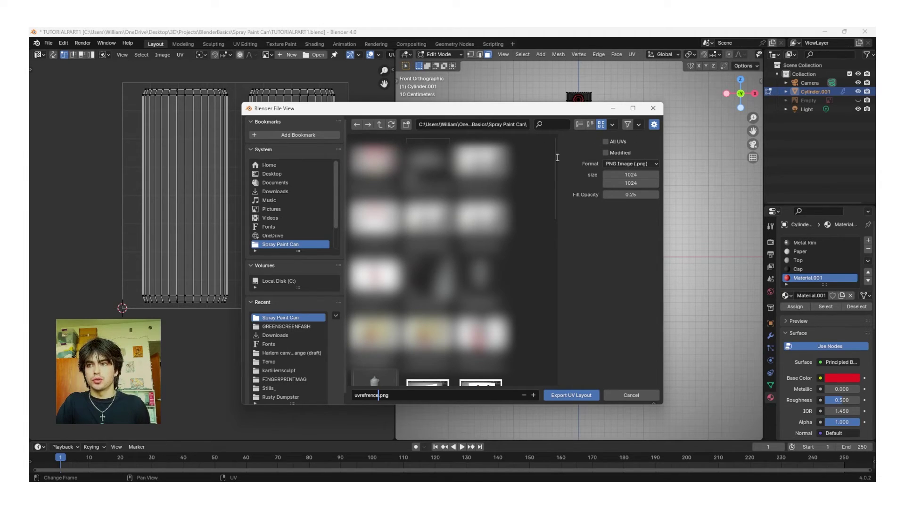
{"action": "left_click", "coordinate": [572, 398]}
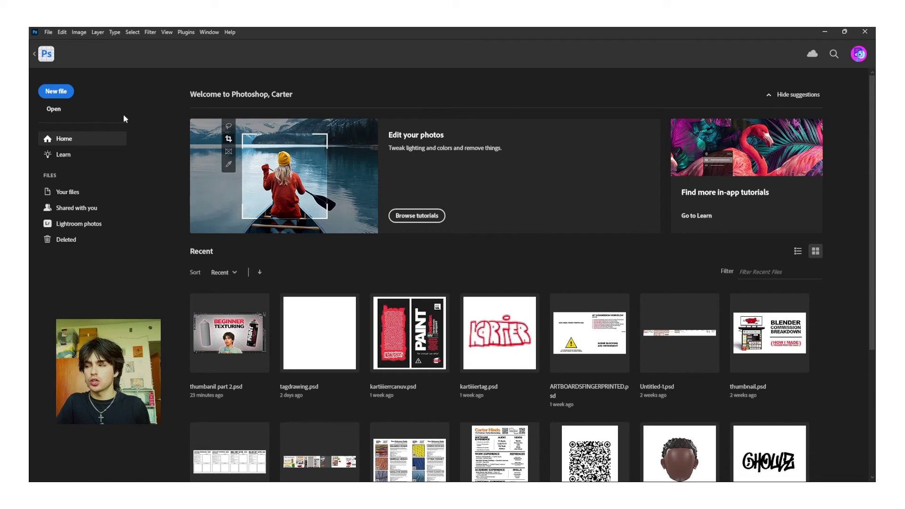
Step: Create a new 1024×1024 document in Photoshop
{"action": "left_click", "coordinate": [70, 97]}
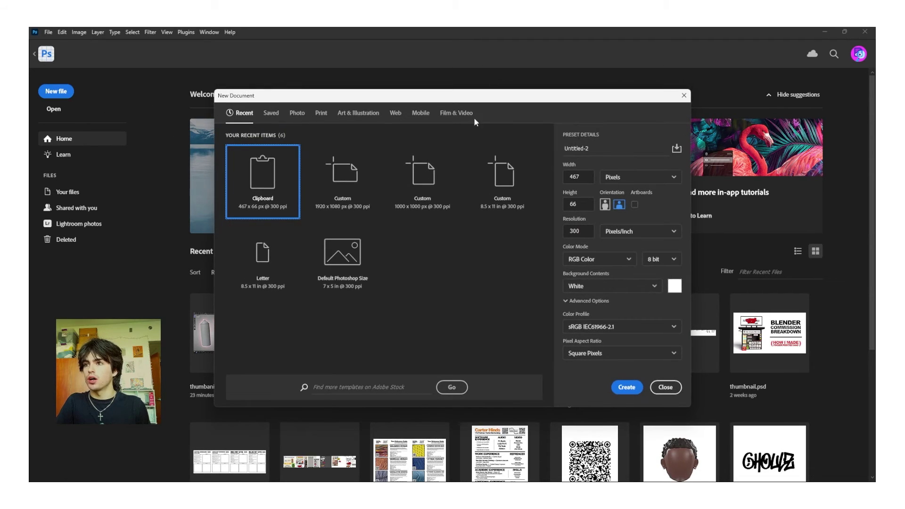
{"action": "left_click", "coordinate": [585, 179]}
{"action": "type", "text": "1024"}
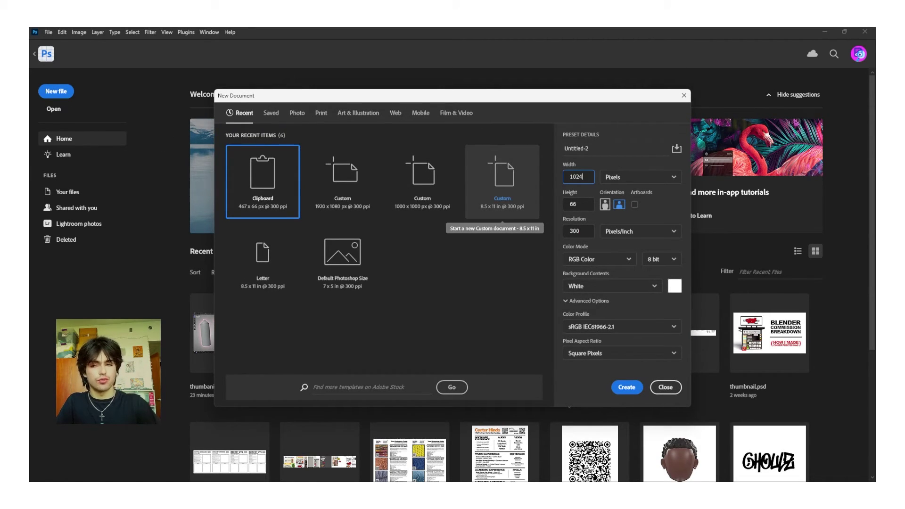
{"action": "left_click", "coordinate": [576, 205]}
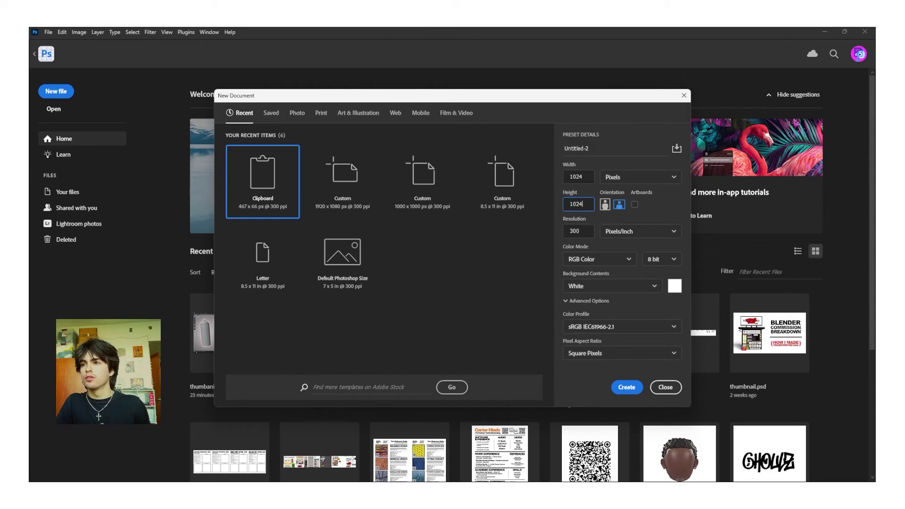
{"action": "left_click", "coordinate": [627, 386]}
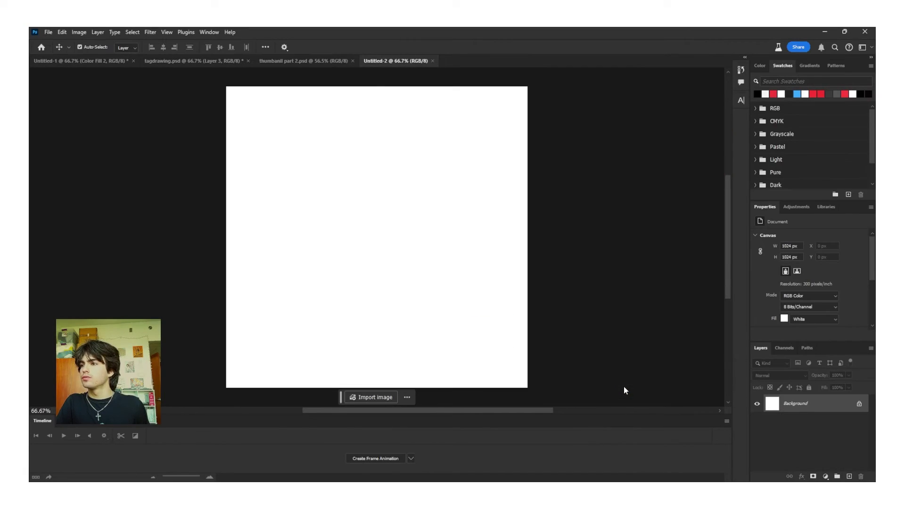
Step: Place the UV PNG at about 49% opacity, lock it, and add Layer 1 beneath it
{"action": "left_click_drag", "start_coordinate": [826, 255], "coordinate": [355, 209]}
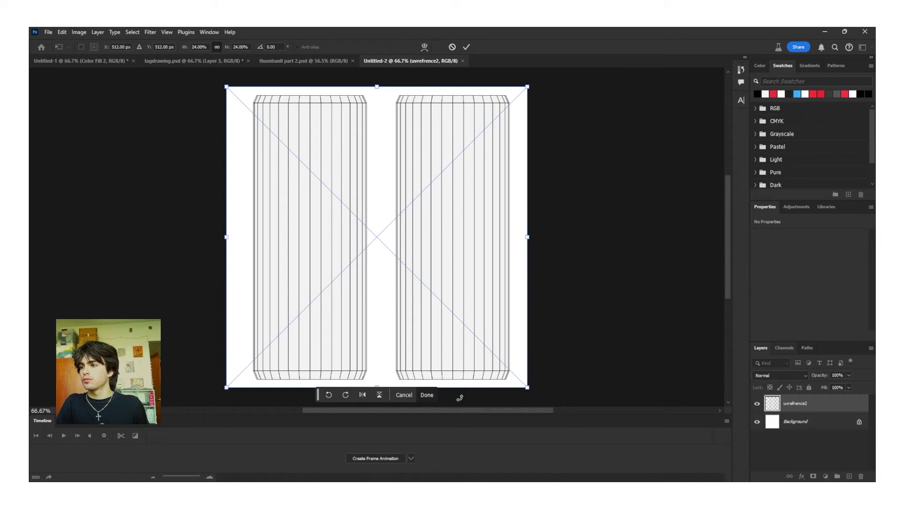
{"action": "left_click", "coordinate": [428, 396]}
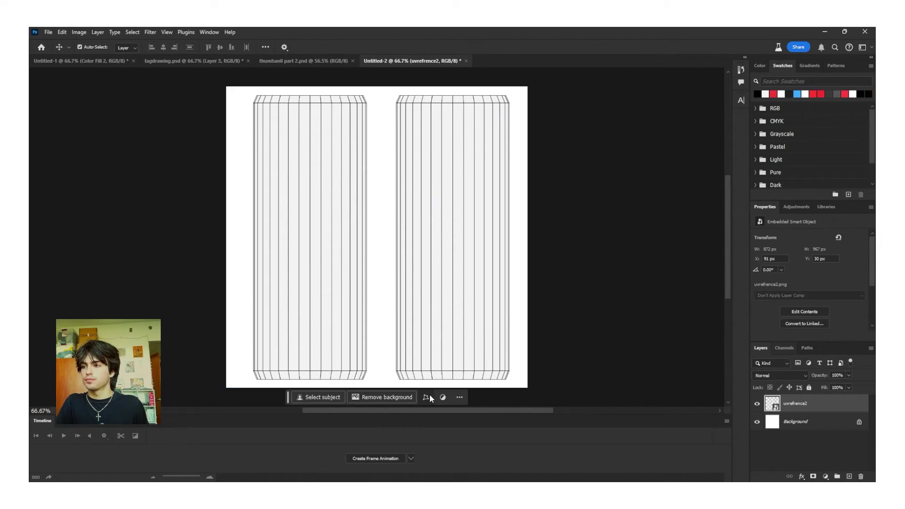
{"action": "left_click", "coordinate": [850, 375]}
{"action": "left_click_drag", "start_coordinate": [851, 386], "coordinate": [837, 387]}
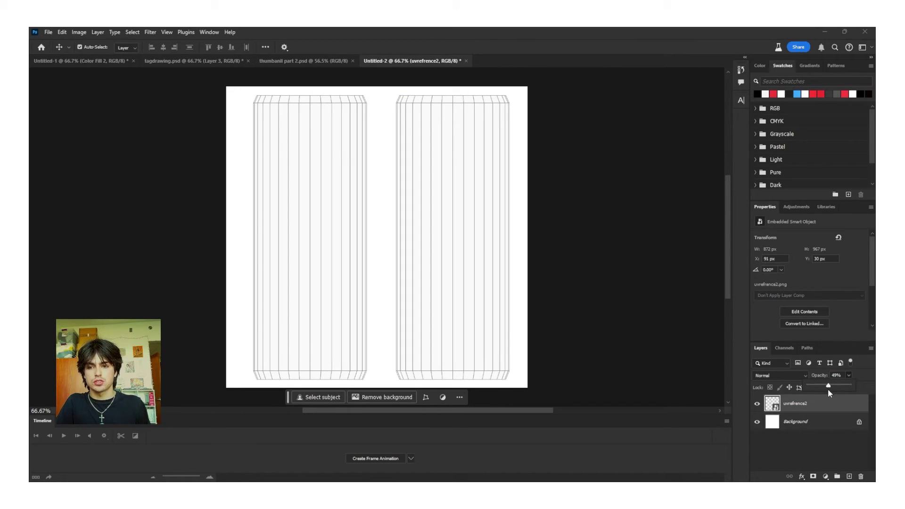
{"action": "left_click", "coordinate": [795, 406]}
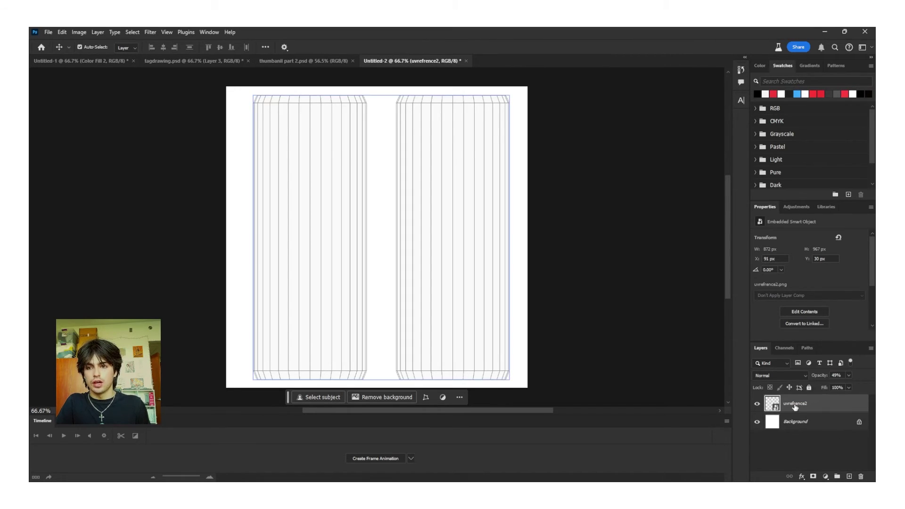
{"action": "left_click", "coordinate": [809, 387]}
{"action": "key", "text": "ctrl+shift+alt+n"}
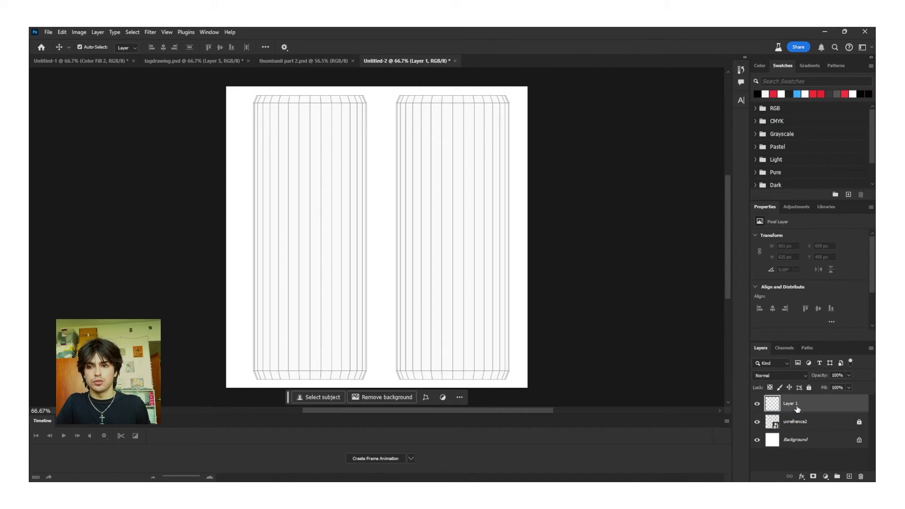
{"action": "left_click_drag", "start_coordinate": [797, 408], "coordinate": [797, 430]}
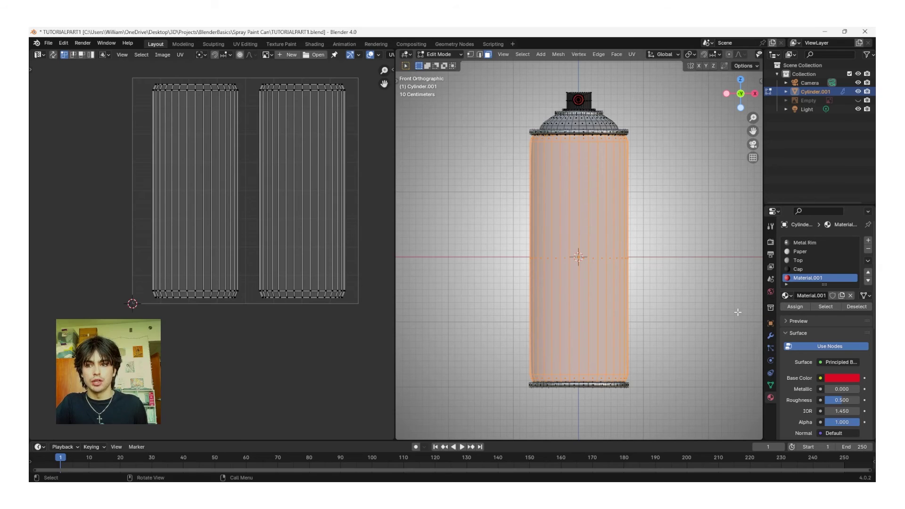
Step: Drive the Paper material's Base Color with an Image Texture loaded from kartiiierrcanuv.psd
{"action": "left_click", "coordinate": [809, 250]}
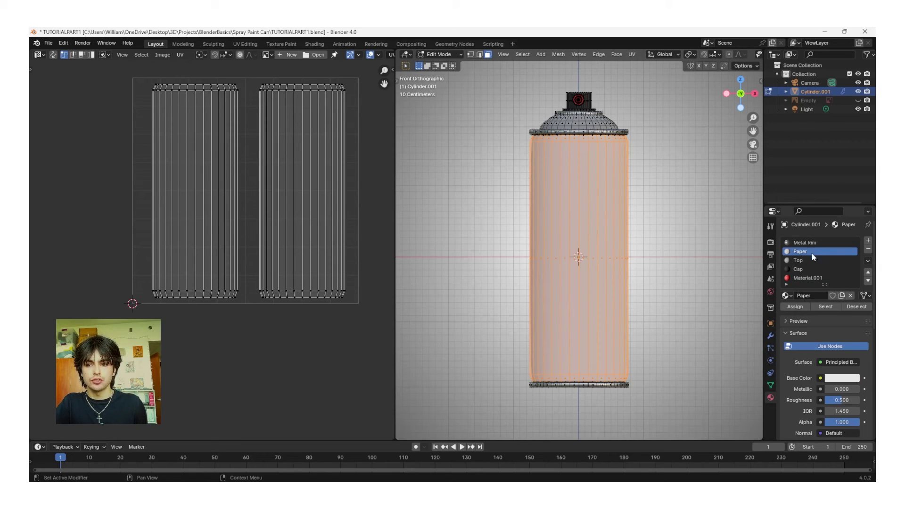
{"action": "left_click", "coordinate": [821, 378]}
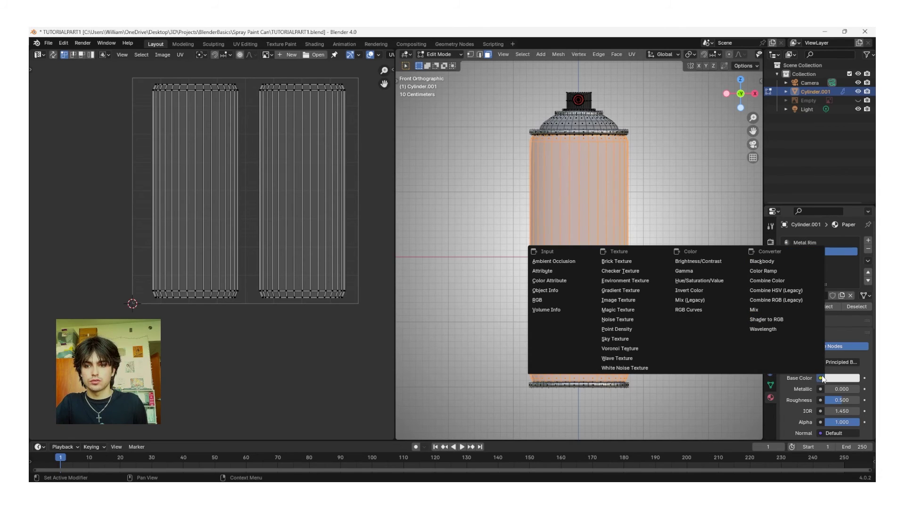
{"action": "left_click", "coordinate": [622, 302]}
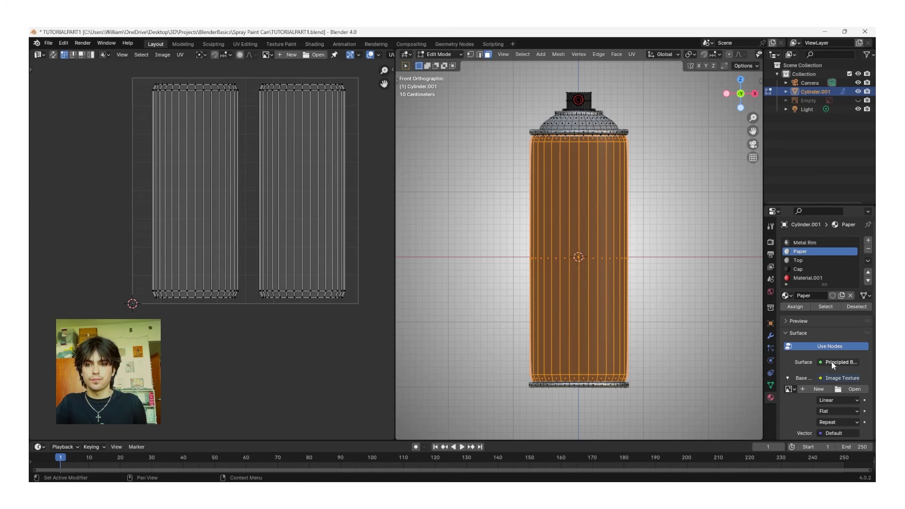
{"action": "left_click", "coordinate": [855, 389]}
{"action": "scroll", "coordinate": [471, 278], "scroll_direction": "down", "scroll_amount": 2}
{"action": "left_click", "coordinate": [386, 288]}
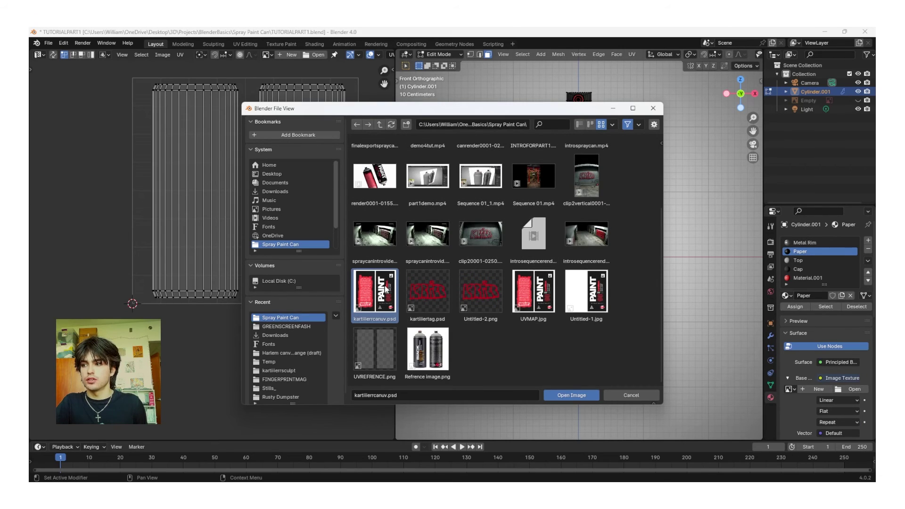
{"action": "left_click", "coordinate": [572, 396]}
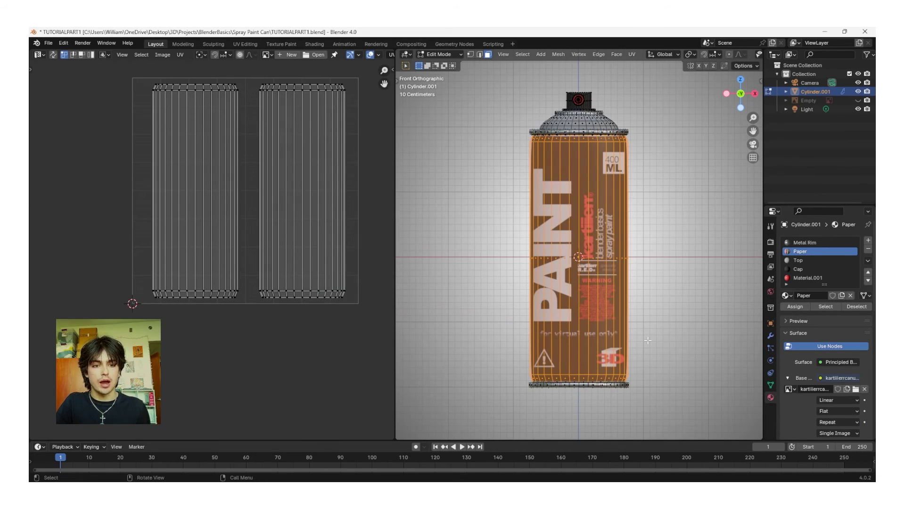
Step: Preview the textured can from behind, then in Edit Mode show the label image in the UV editor
{"action": "key", "text": "Tab"}
{"action": "middle_click_drag", "start_coordinate": [501, 140], "coordinate": [418, 258]}
{"action": "key", "text": "Tab"}
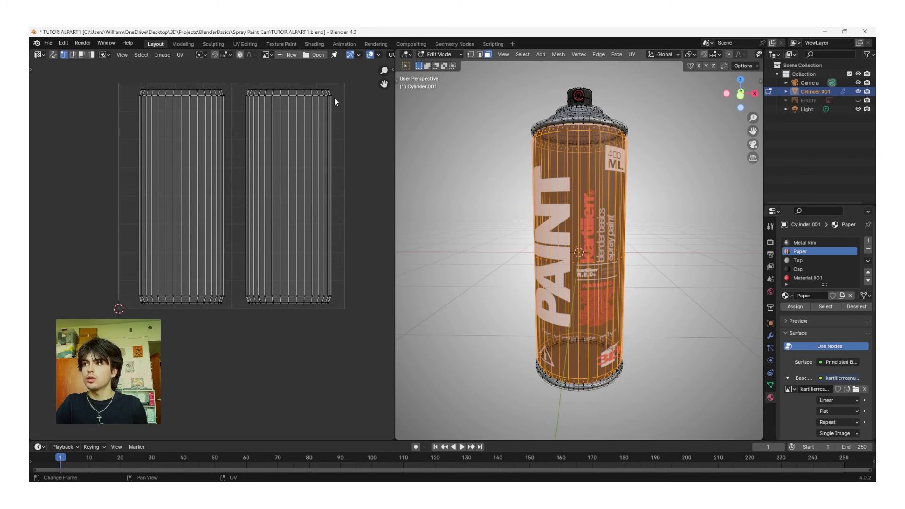
{"action": "left_click", "coordinate": [267, 54]}
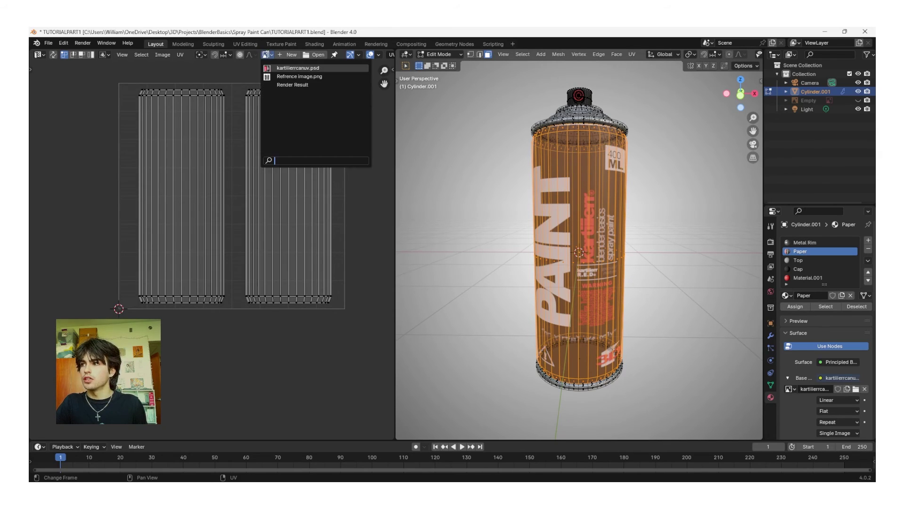
{"action": "left_click", "coordinate": [279, 69]}
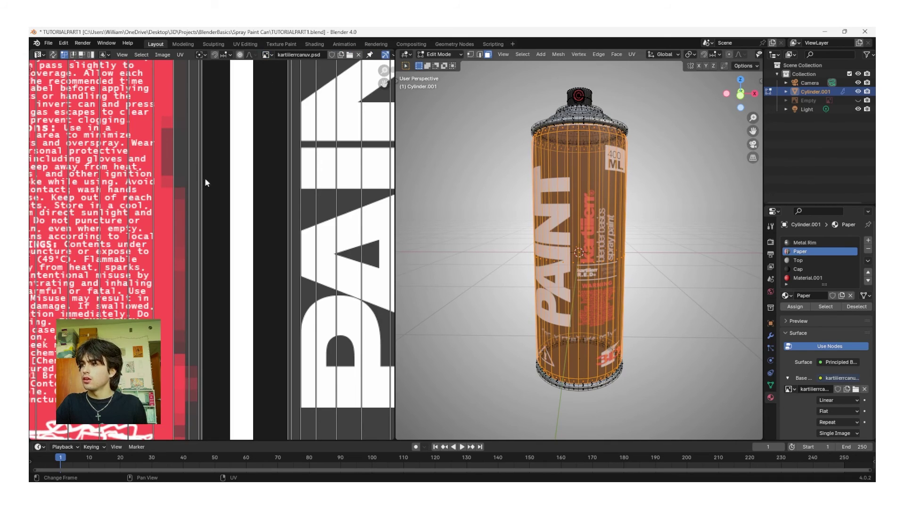
{"action": "scroll", "coordinate": [206, 183], "scroll_direction": "down", "scroll_amount": 6}
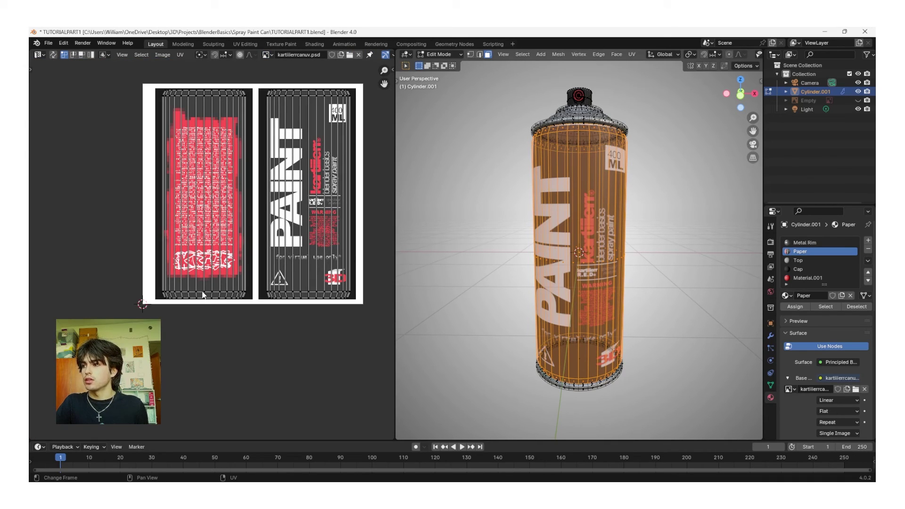
Step: Select the left and right UV islands with Ctrl+L and scale each to fit the label
{"action": "left_click", "coordinate": [204, 295]}
{"action": "key", "text": "ctrl"}
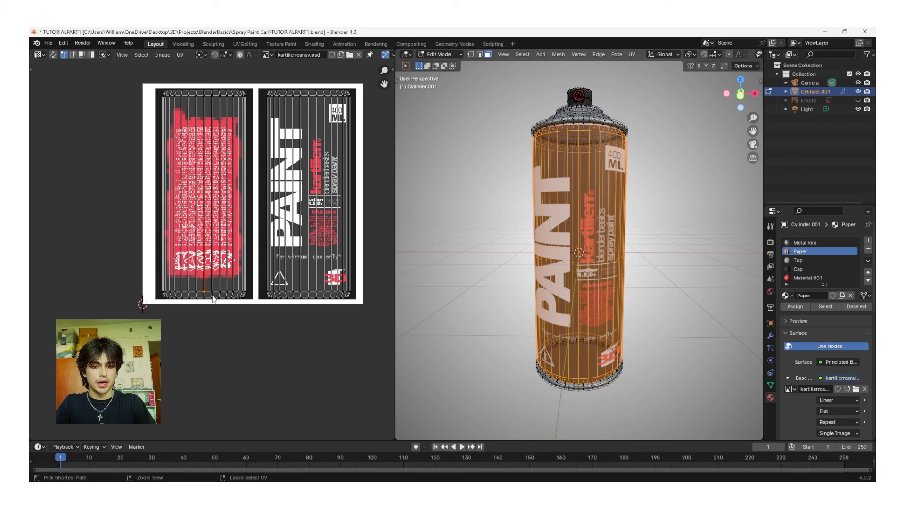
{"action": "key", "text": "ctrl+l"}
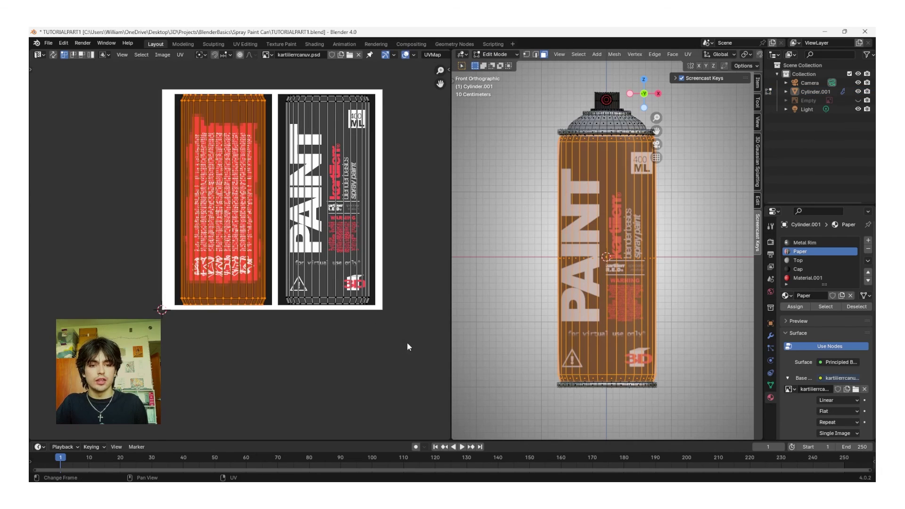
{"action": "key", "text": "s"}
{"action": "left_click", "coordinate": [404, 347]}
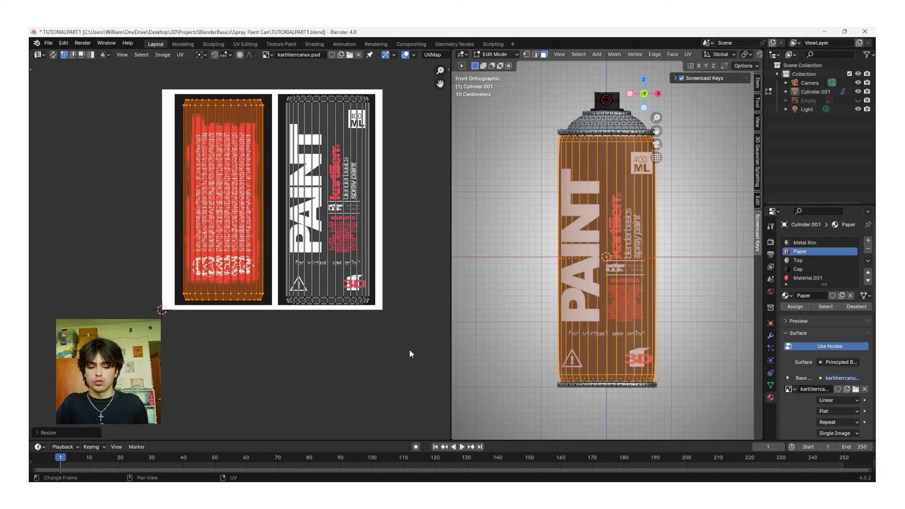
{"action": "key", "text": "s"}
{"action": "key", "text": "Escape"}
{"action": "key", "text": "ctrl+i"}
{"action": "key", "text": "s"}
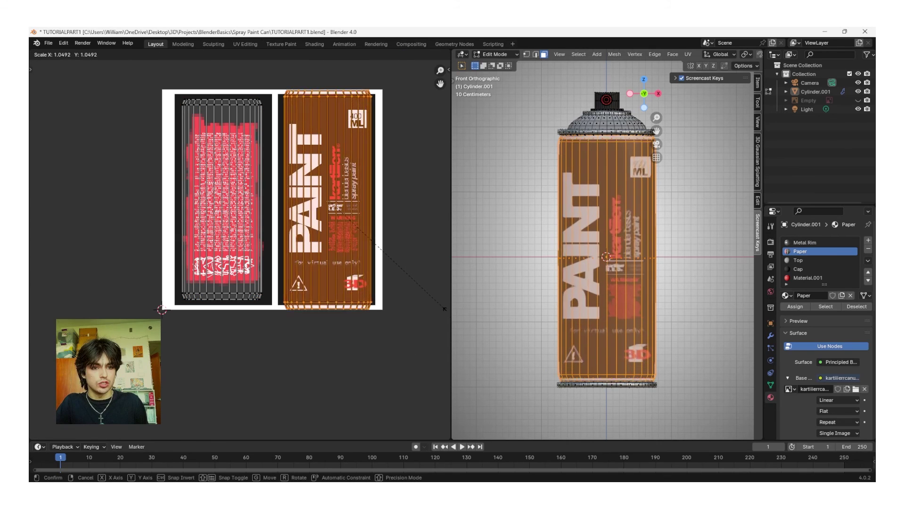
{"action": "left_click", "coordinate": [418, 290]}
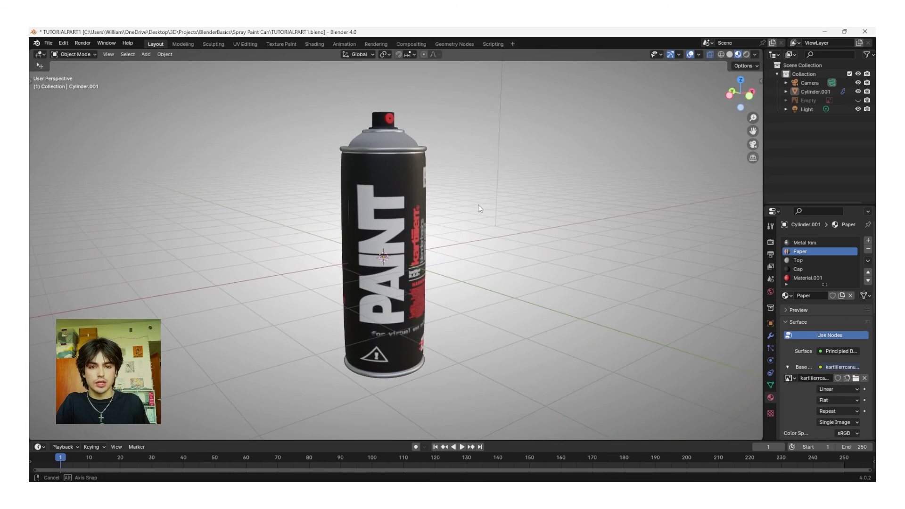
{"action": "middle_click_drag", "start_coordinate": [478, 209], "coordinate": [127, 206]}
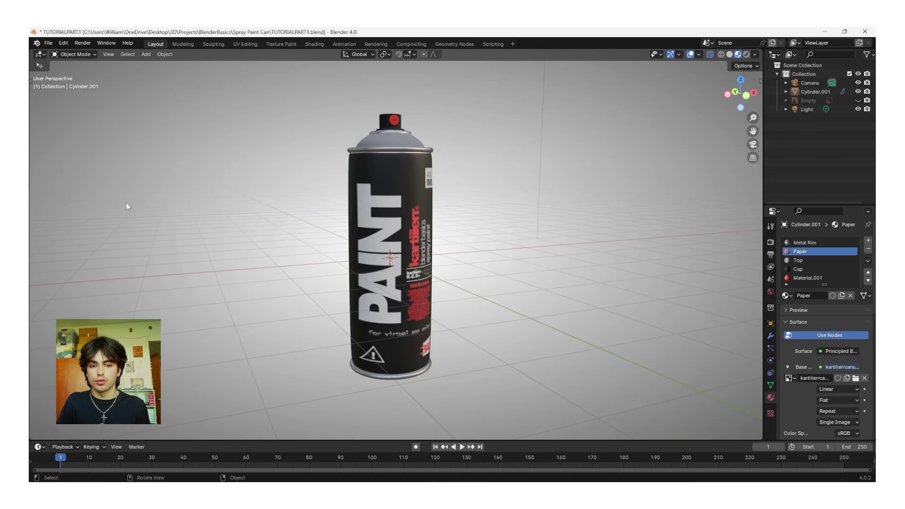